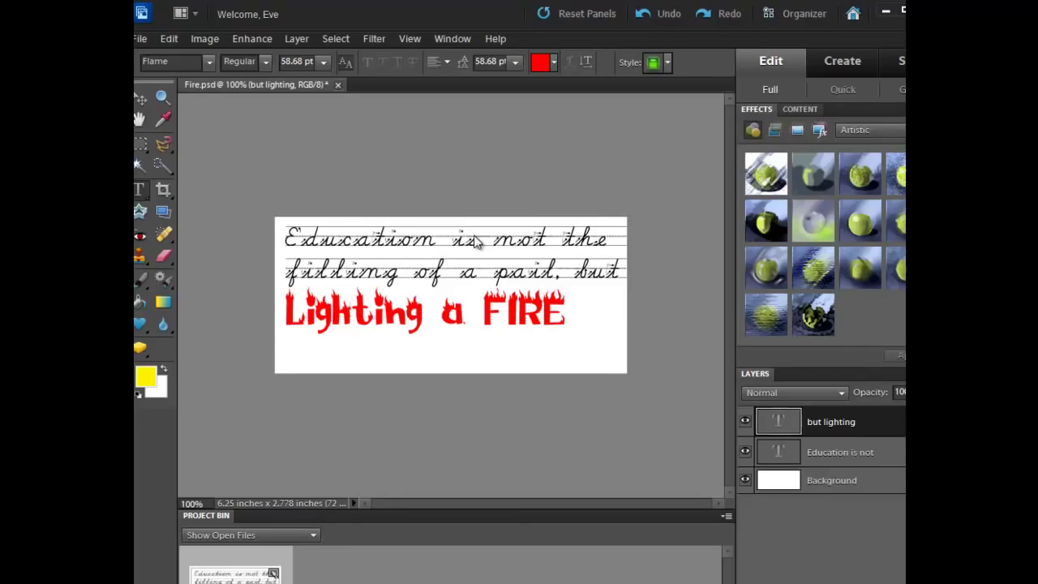
Fit the Fire.psd quote banner to the window with View > Fit on Screen
key(alt+v)
key(Down)
key(Down)
key(Down)
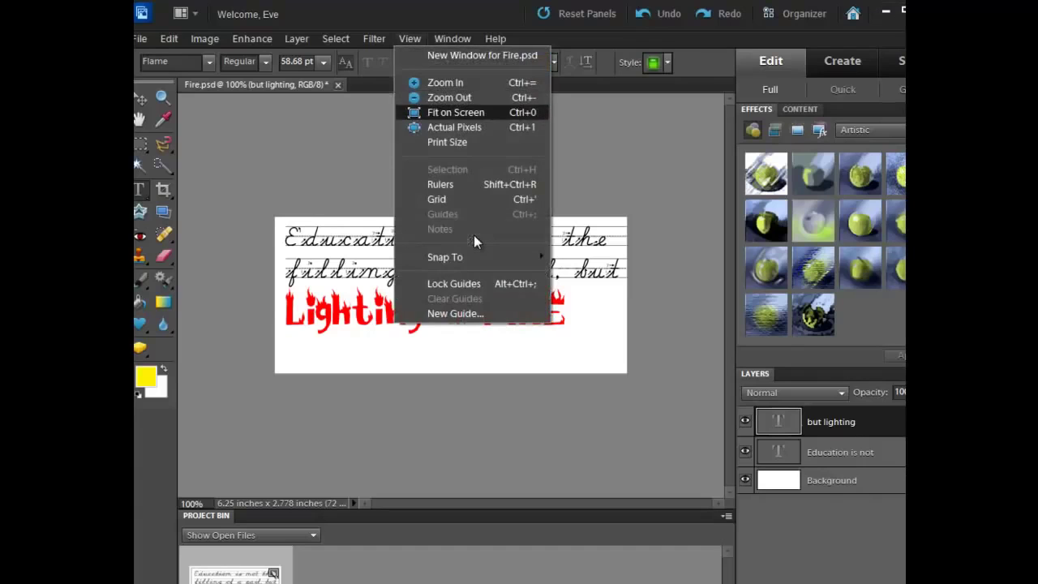
key(Return)
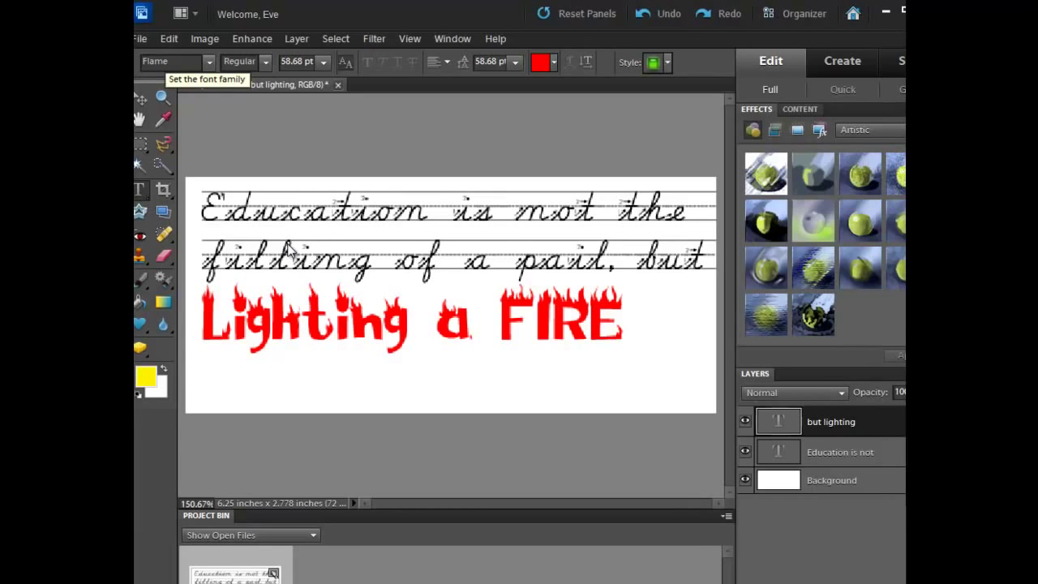
Place 170px-Candleburning.jpg into the banner and position it at the right edge
key(alt+f)
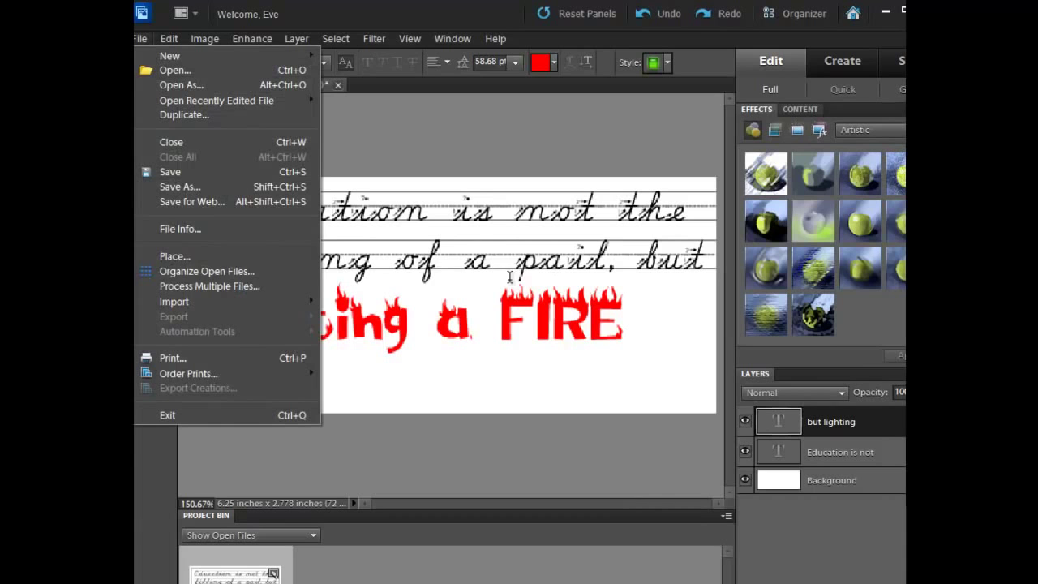
key(Up)
key(Return)
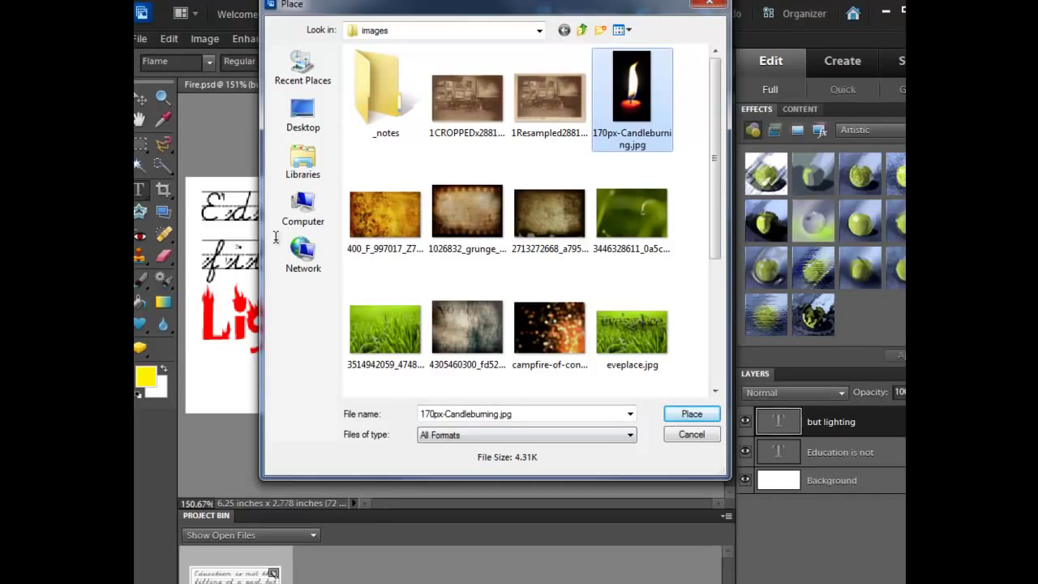
key(Return)
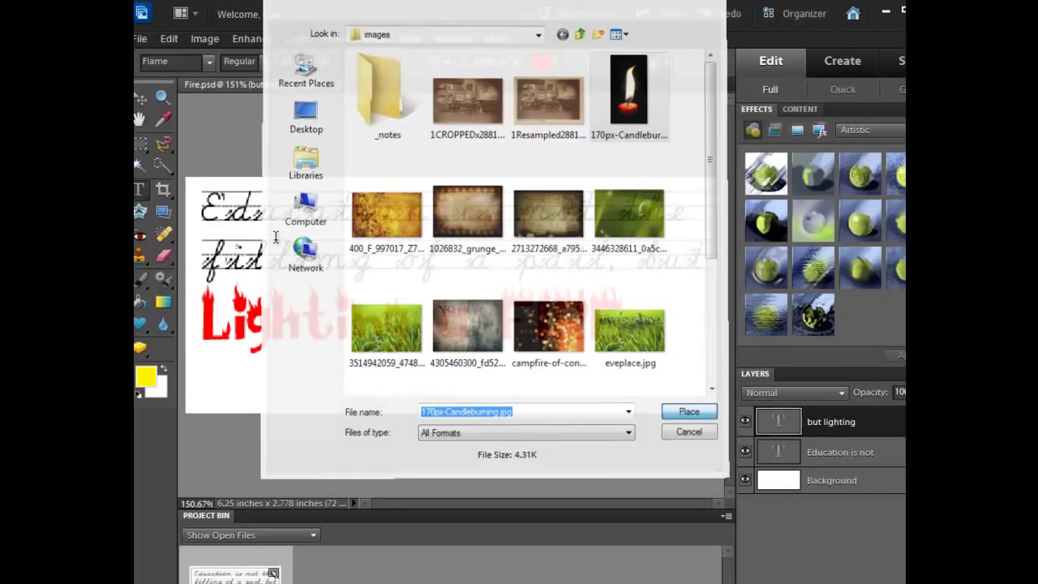
drag(450, 296, 656, 295)
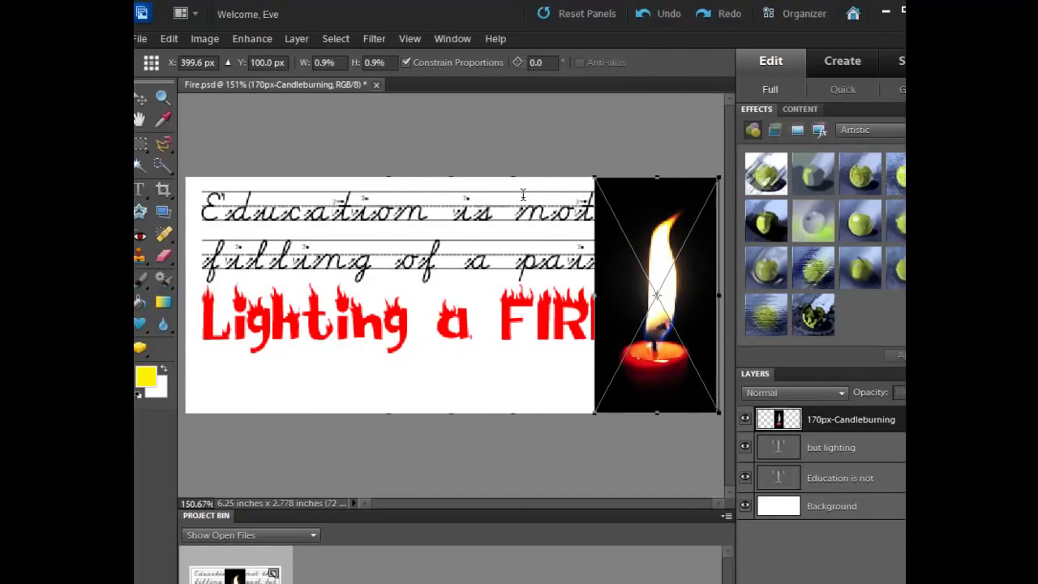
key(Return)
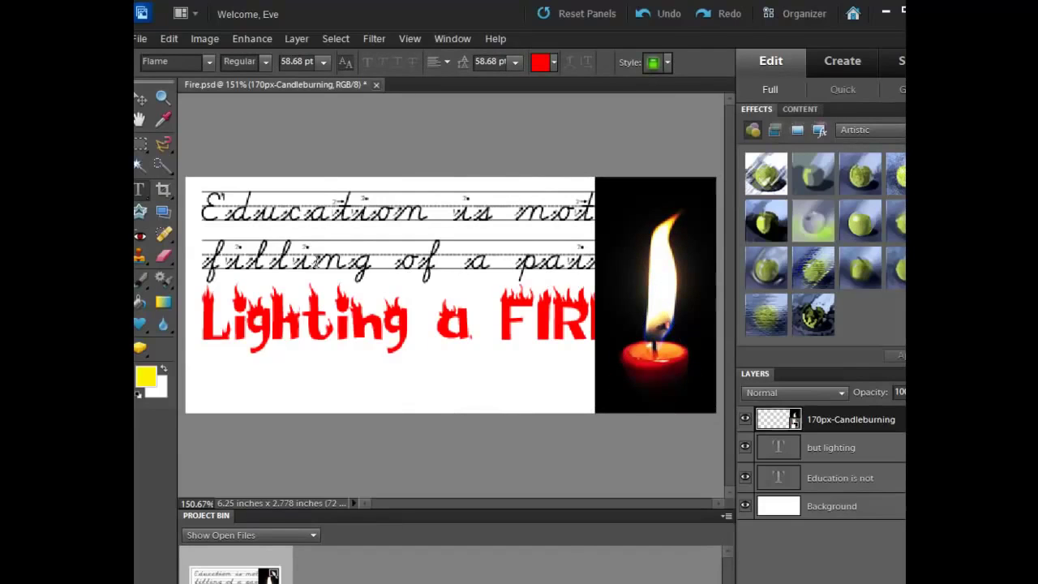
Save Fire.psd and dismiss the Organizer message
key(alt+f)
key(c)
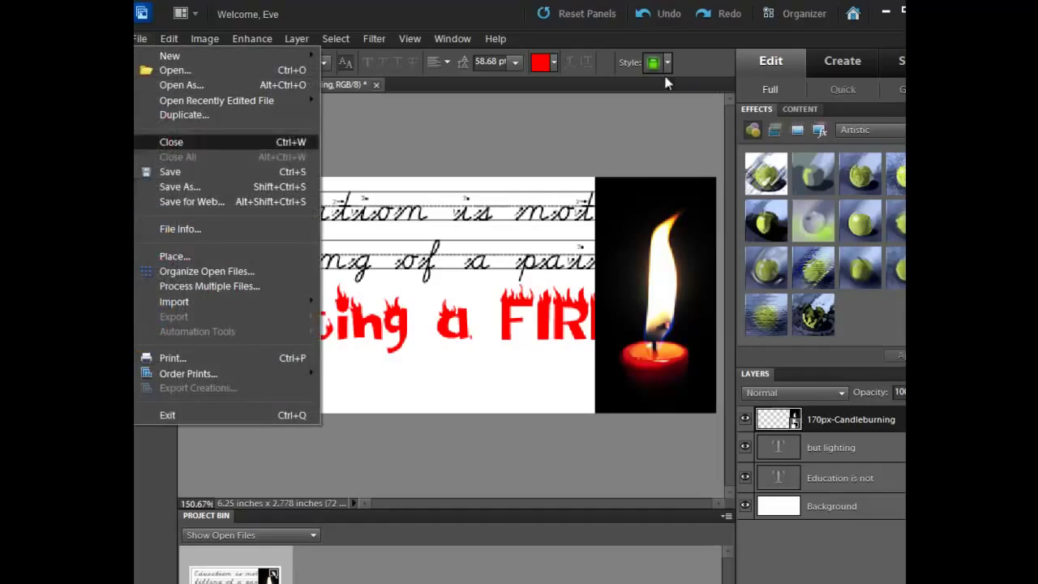
key(Down)
key(Return)
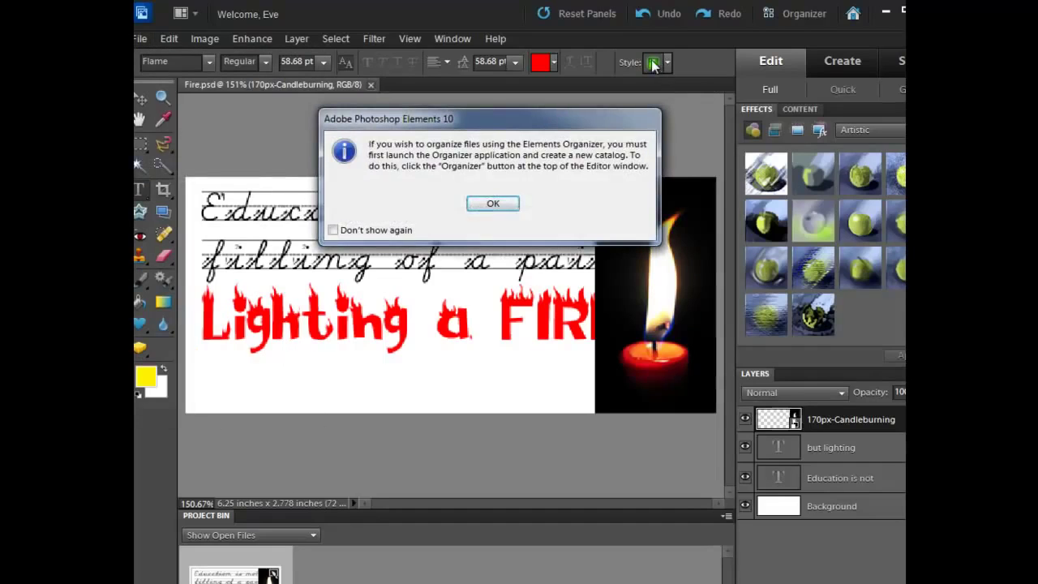
key(Return)
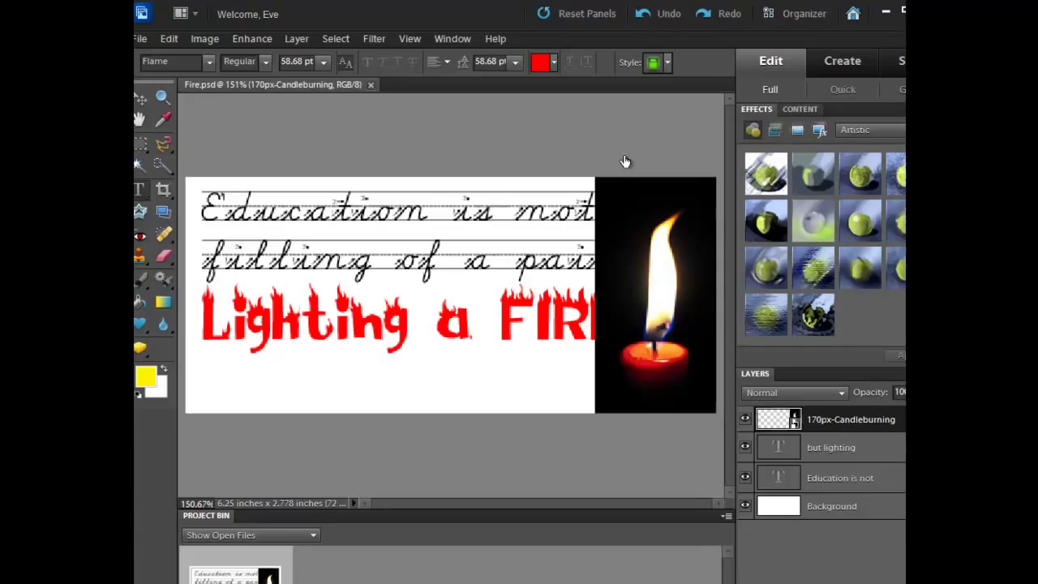
Raise the 'but lighting' and 'Education is not' text layers above the candle layer
key(alt+bracketleft)
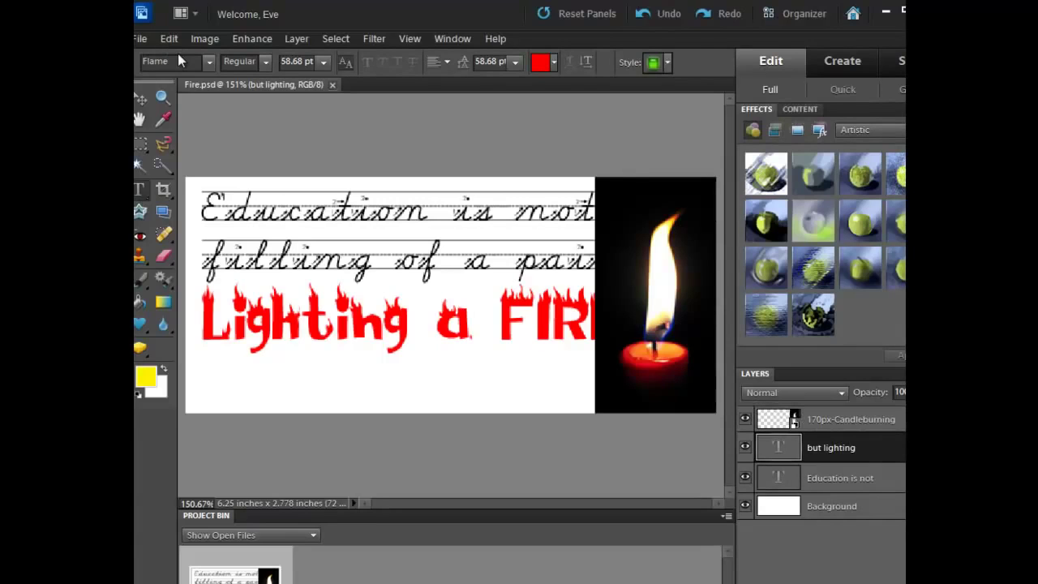
key(ctrl+bracketright)
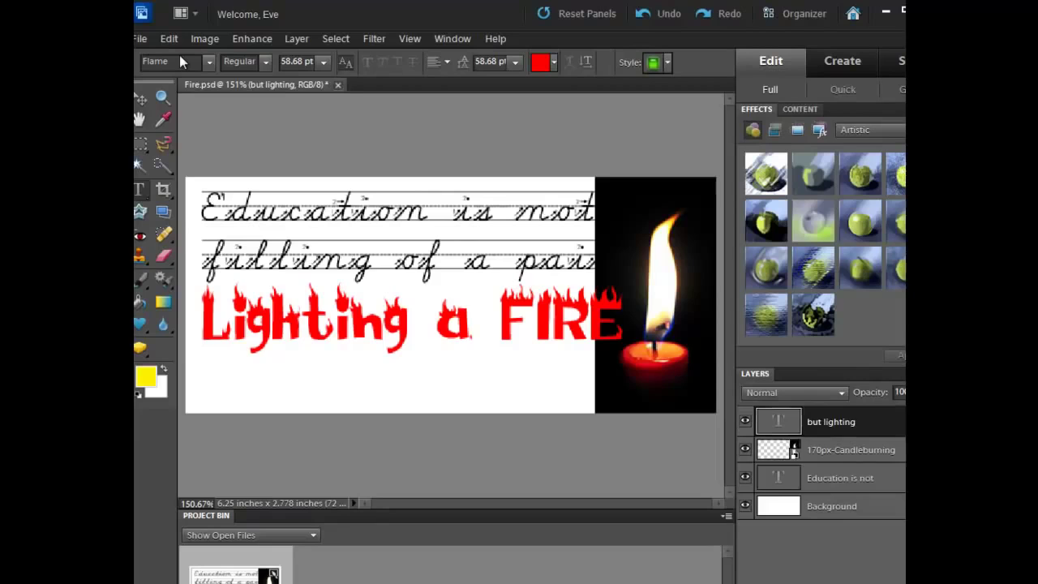
key(alt+bracketleft)
key(alt+bracketleft)
key(ctrl+shift+bracketright)
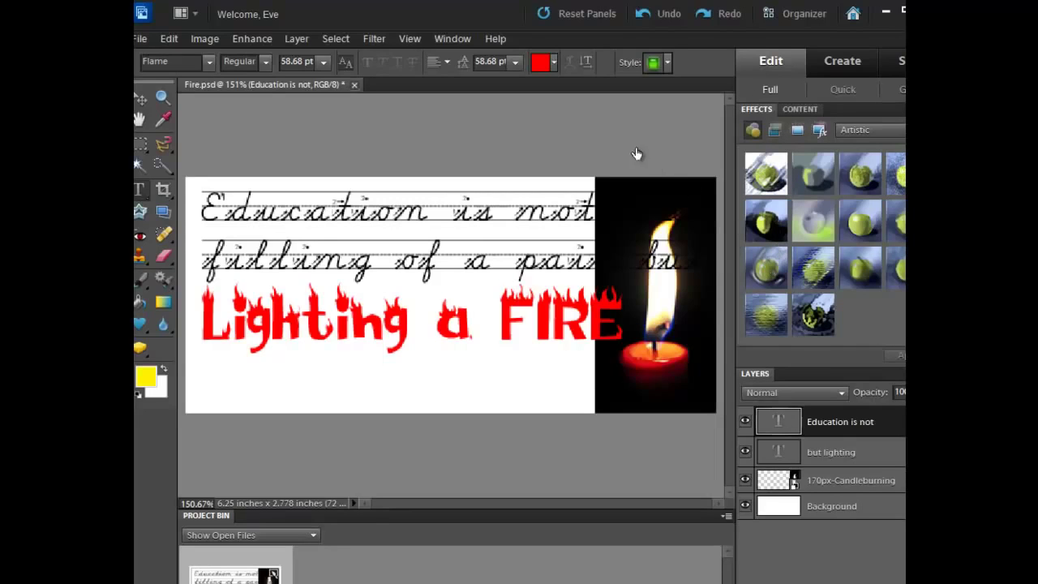
Make the Background layer active with Alt+comma
key(alt+comma)
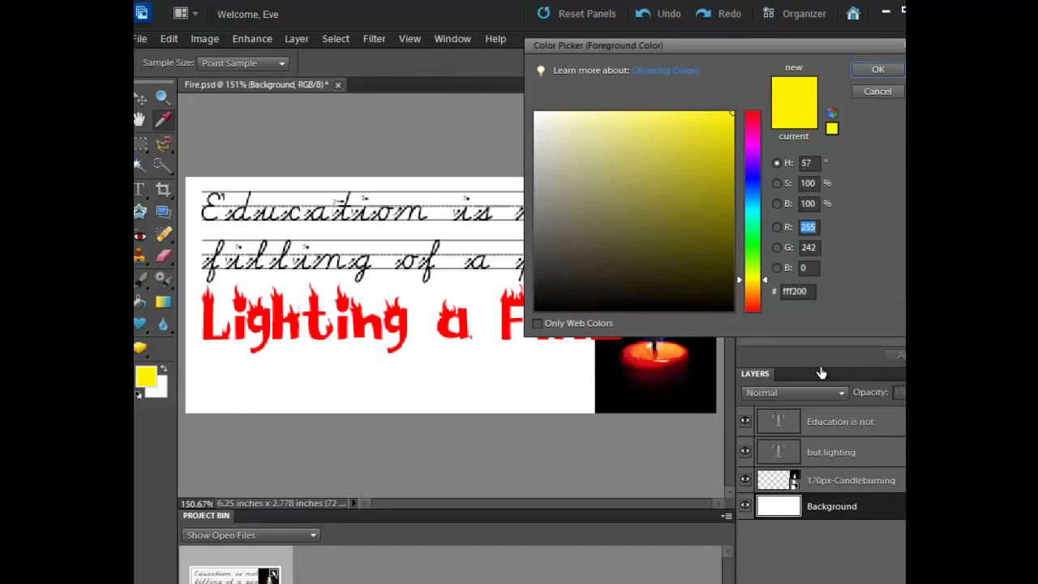
Set the foreground colour's R, G and B values to 0 for black
text(2)
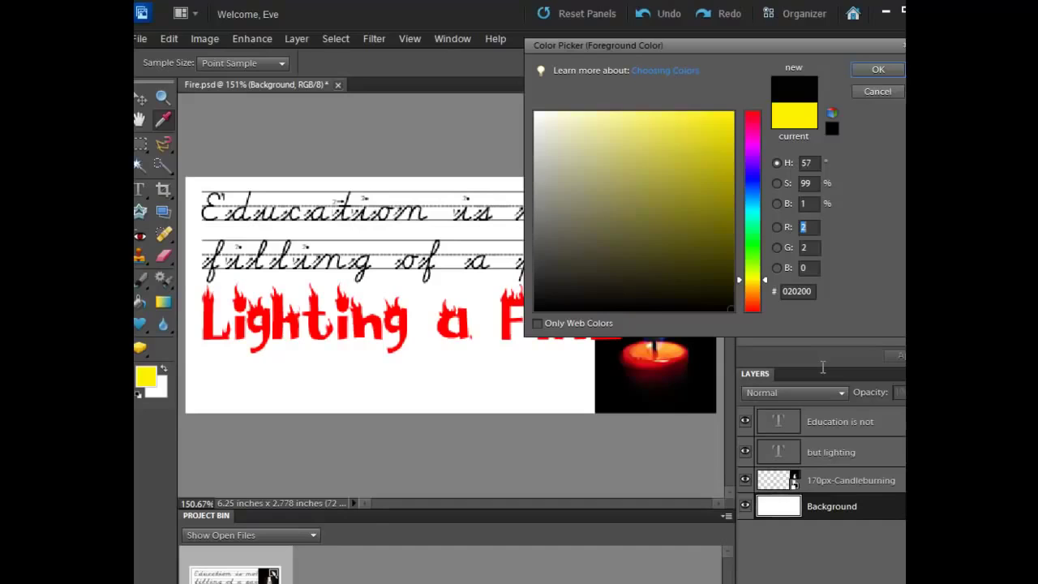
text(0)
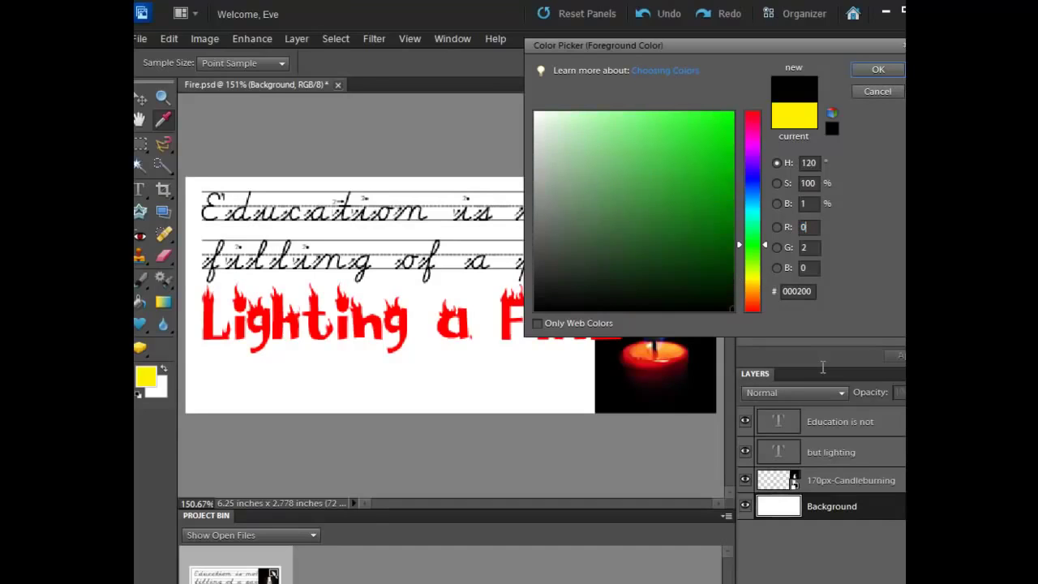
key(Tab)
text(0)
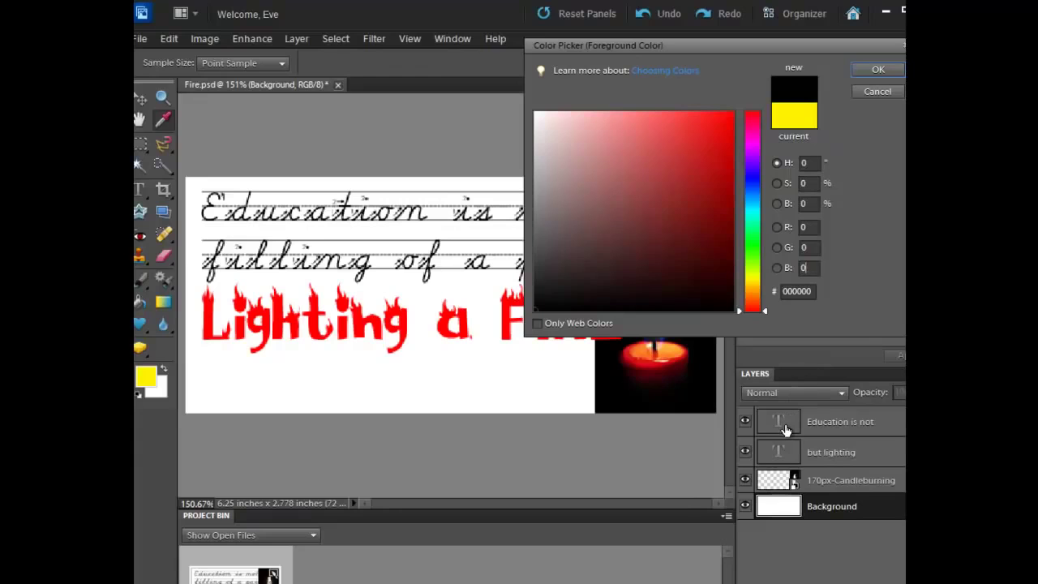
key(Return)
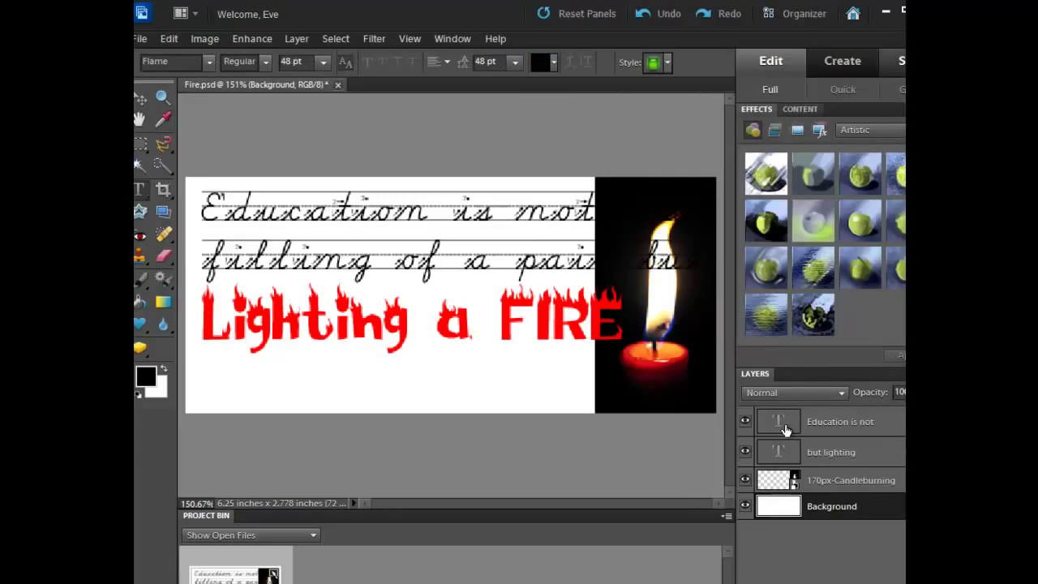
Fill the white Background layer with black and save Fire.psd
key(k)
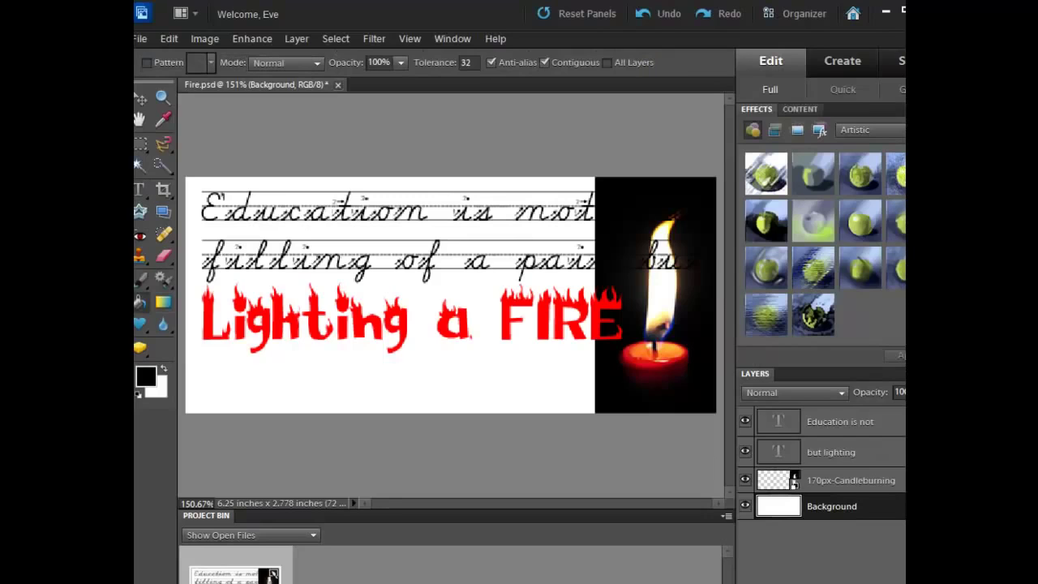
key(alt+BackSpace)
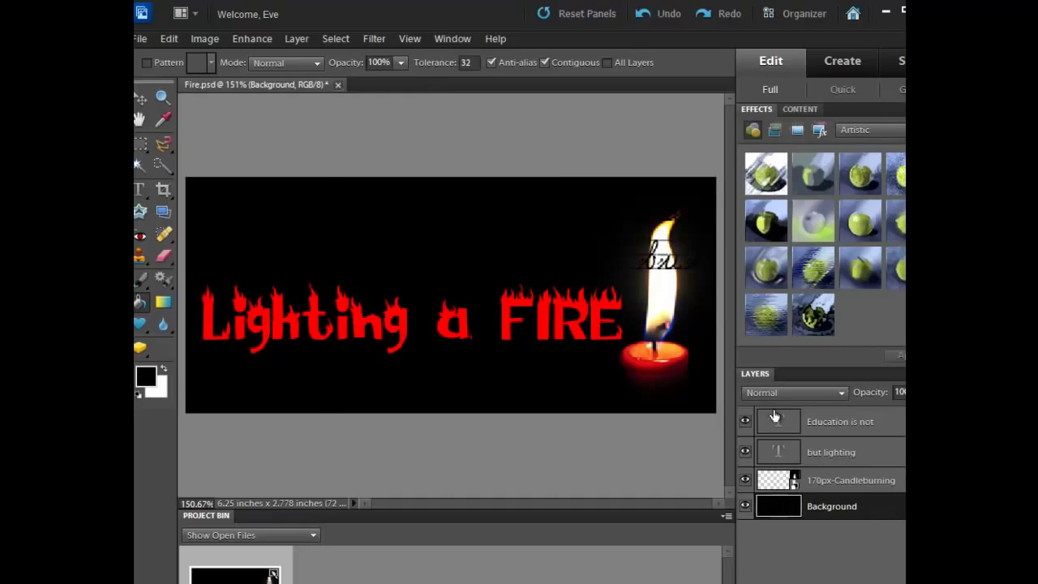
click(140, 39)
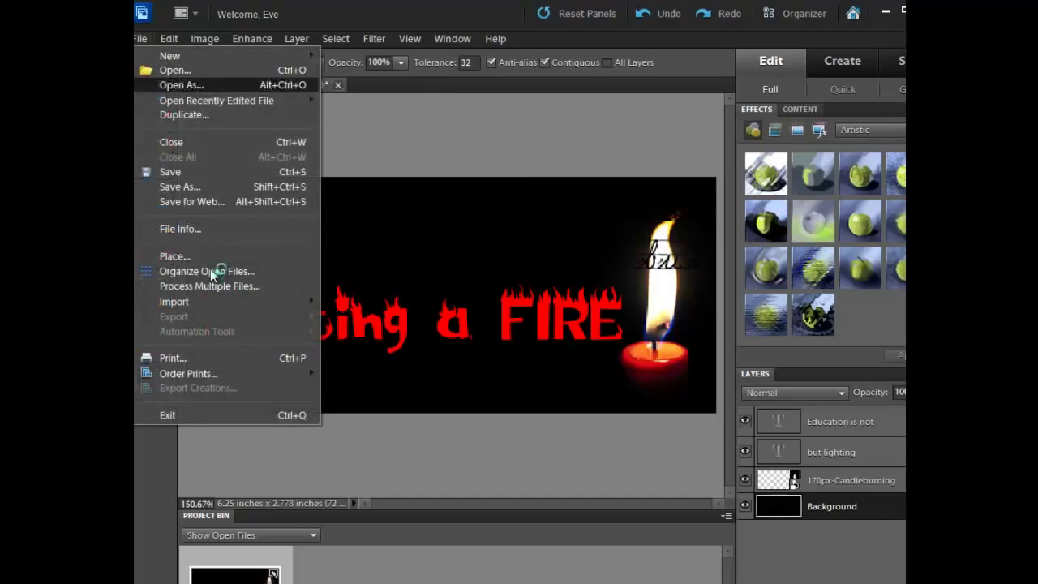
click(175, 171)
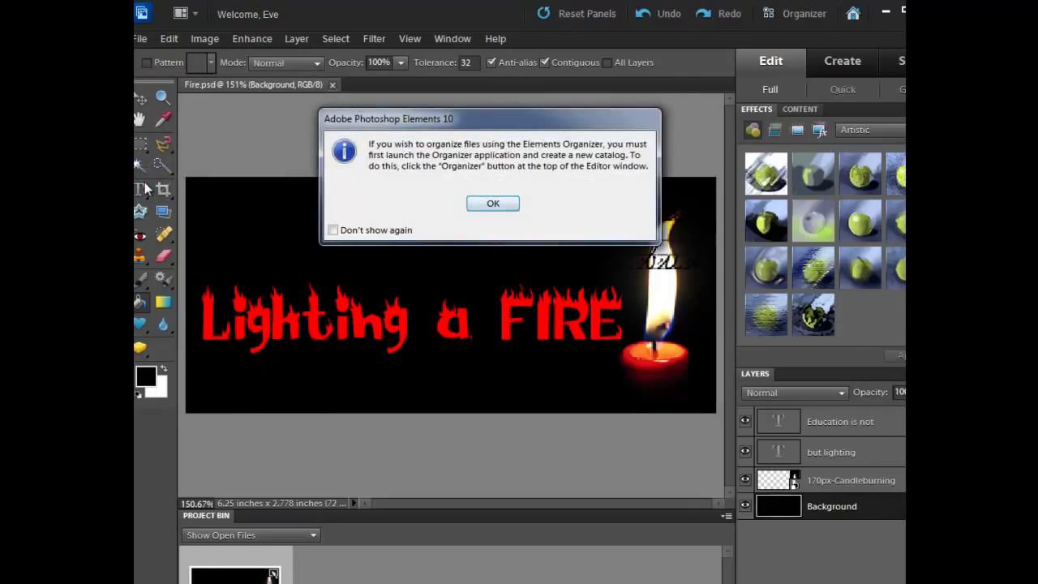
key(Return)
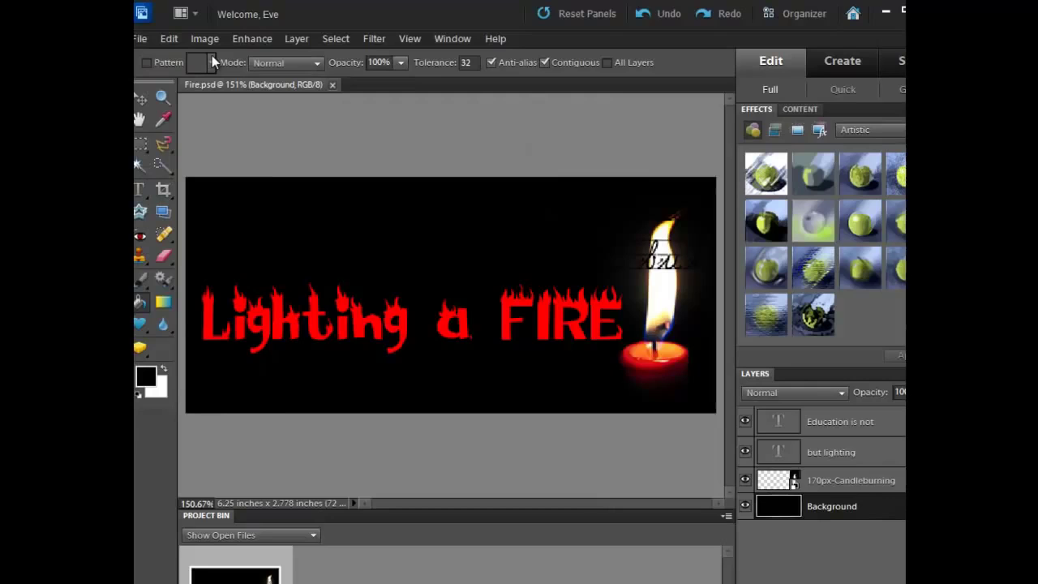
Hide the Background layer and set the 'Education is not' text colour to white
click(744, 506)
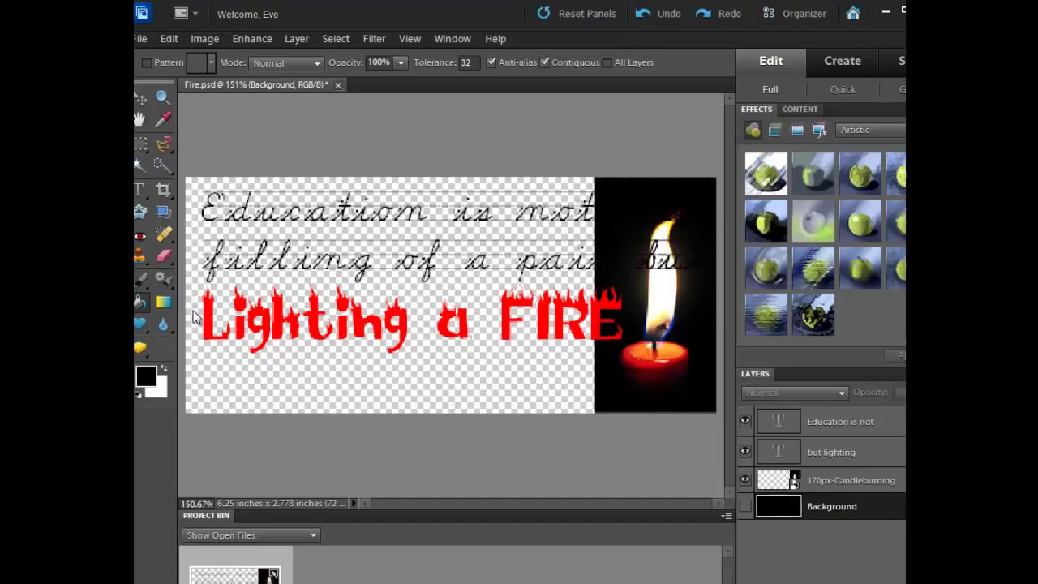
click(294, 294)
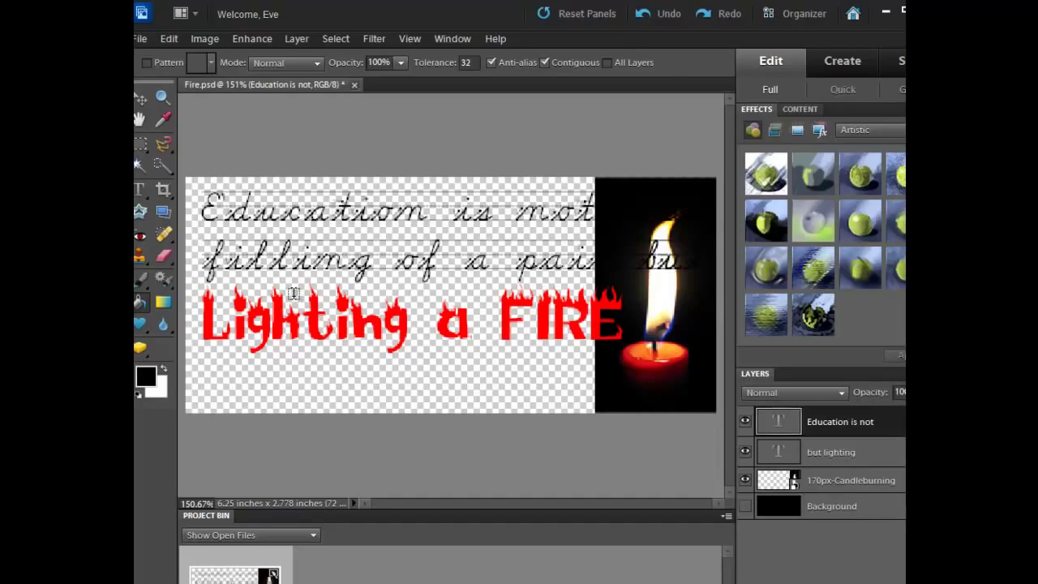
key(t)
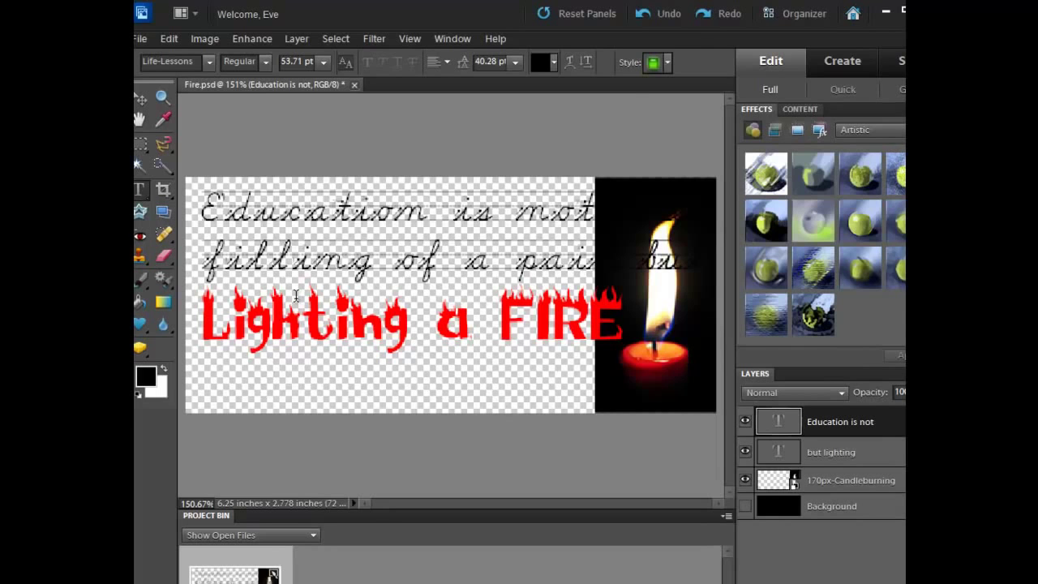
click(554, 62)
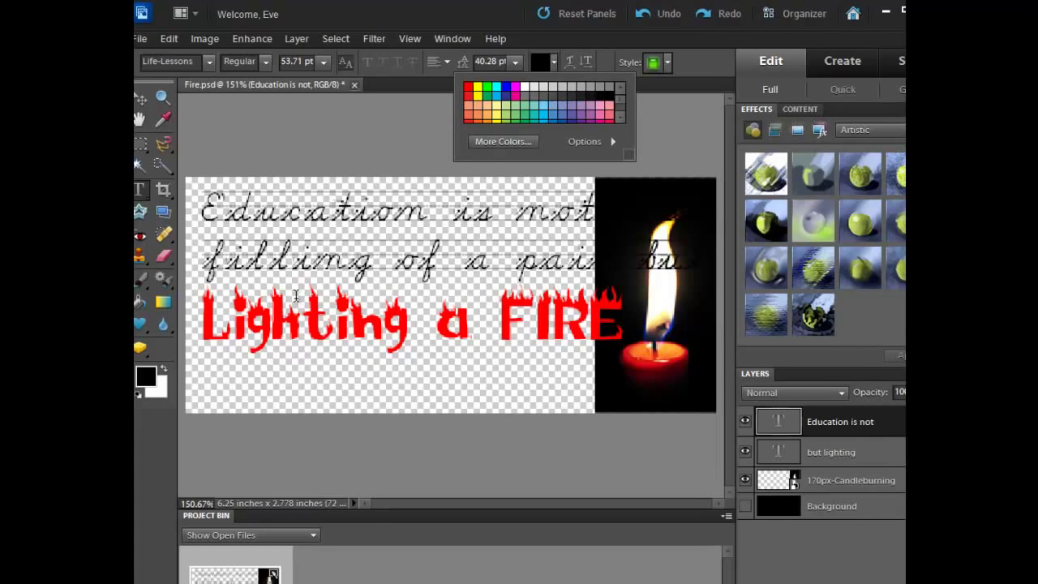
click(533, 85)
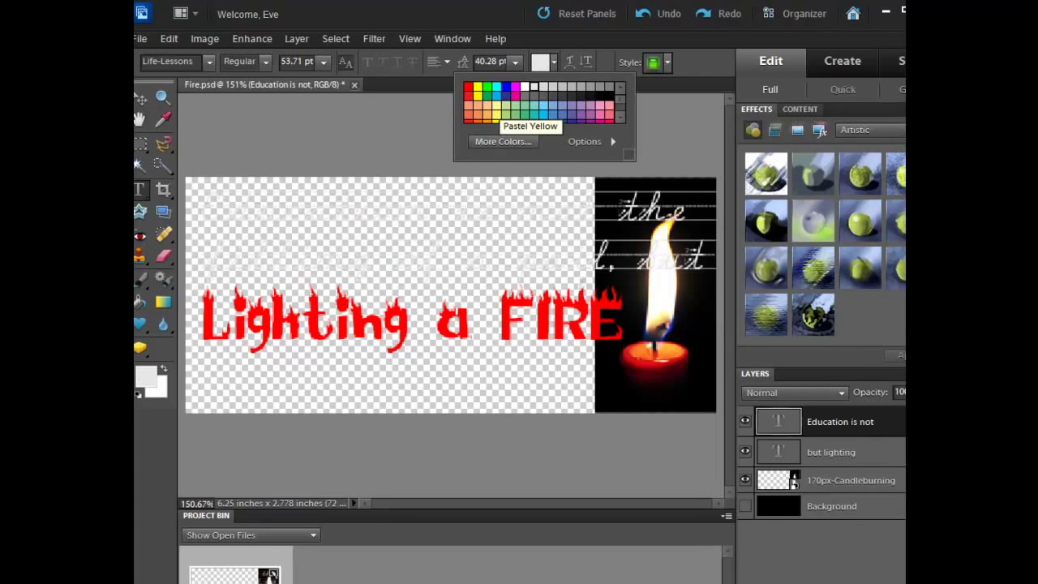
Show the black Background and nudge the quote, 'Lighting a FIRE' and candle into place
key(v)
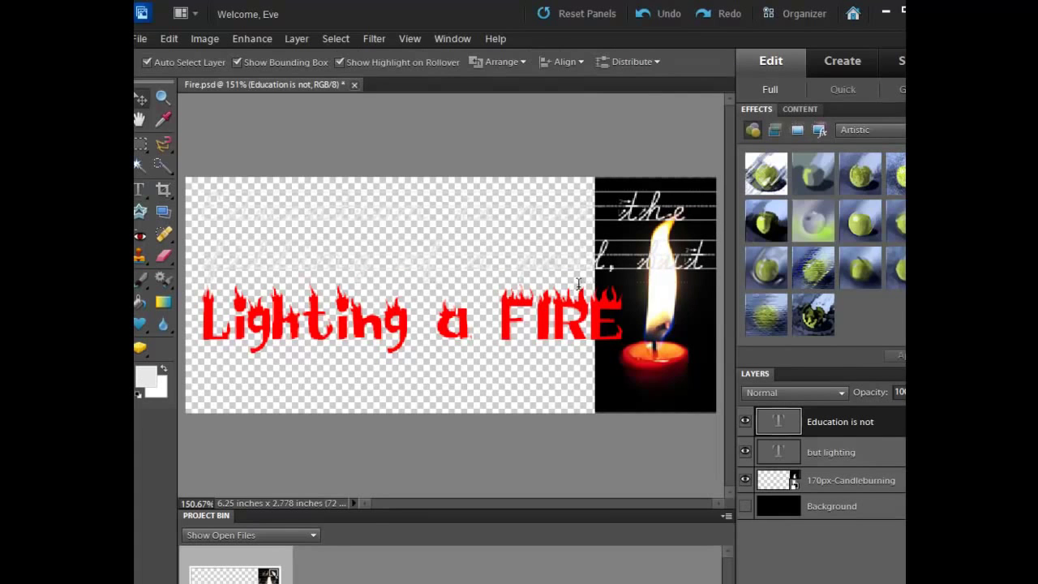
click(745, 506)
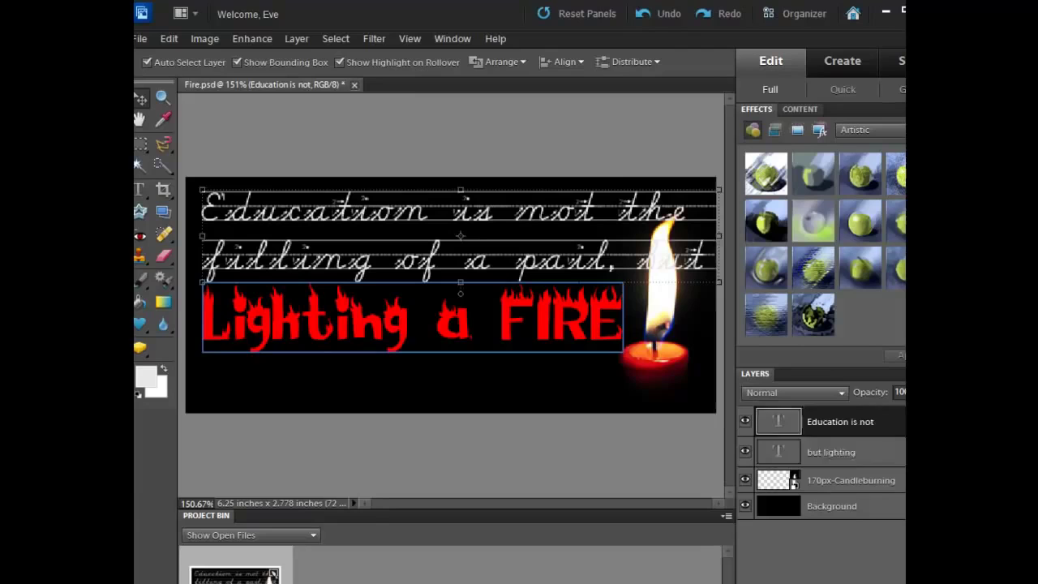
drag(405, 325, 406, 337)
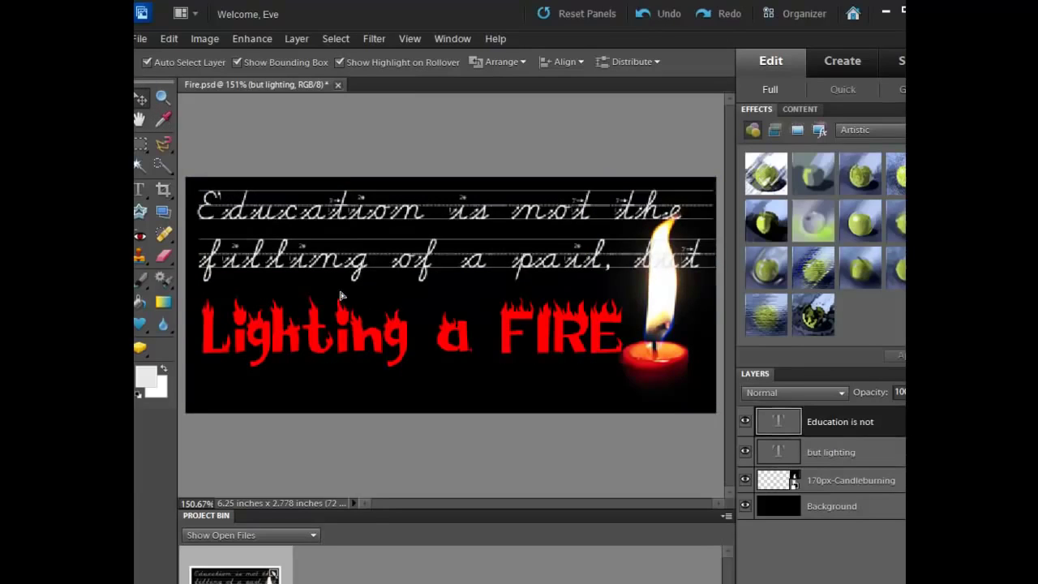
drag(346, 291, 336, 292)
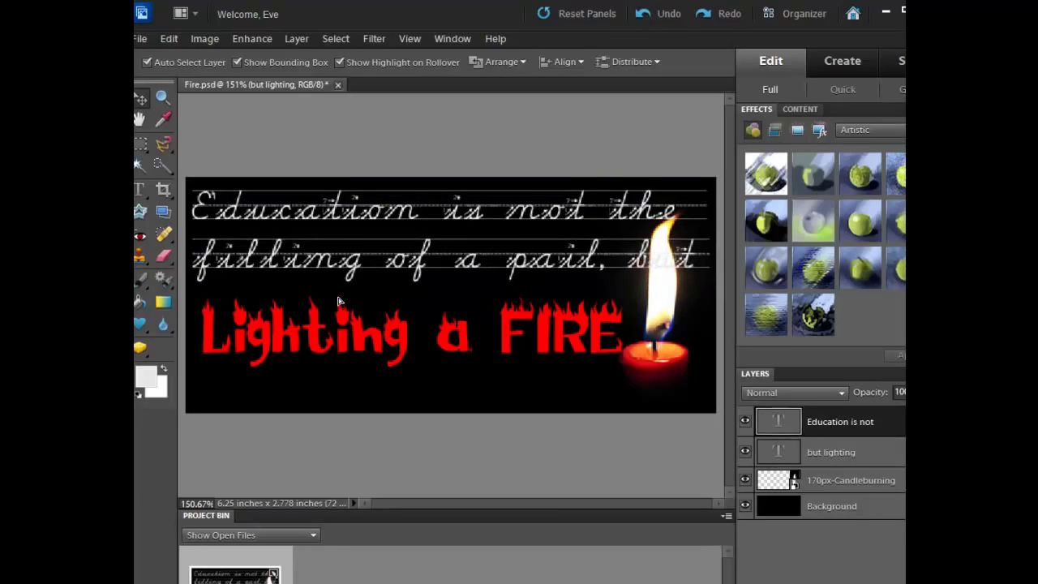
key(Up)
key(Up)
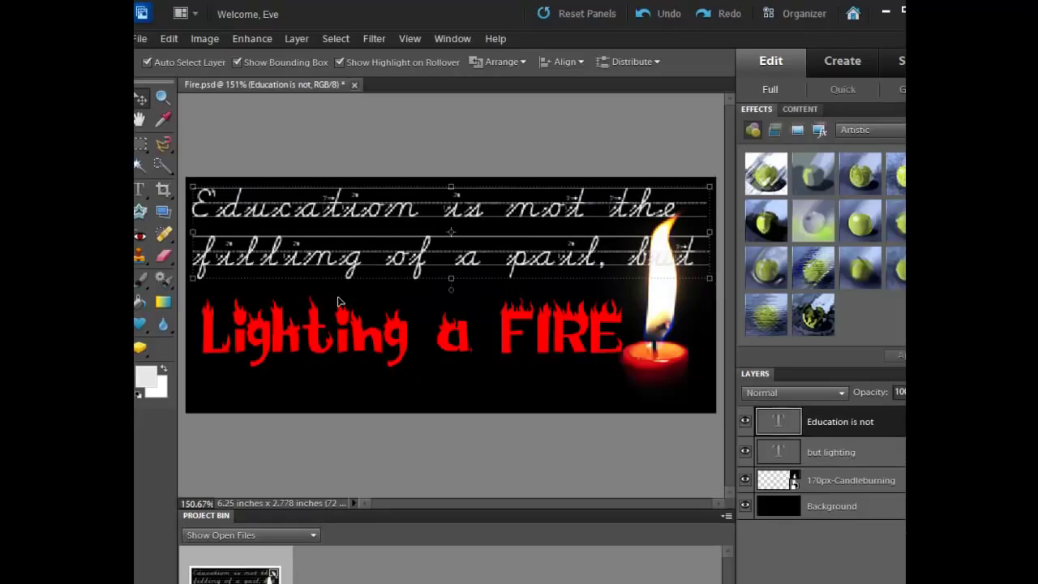
click(657, 349)
key(Right)
key(Right)
key(Right)
key(Right)
key(Right)
key(Right)
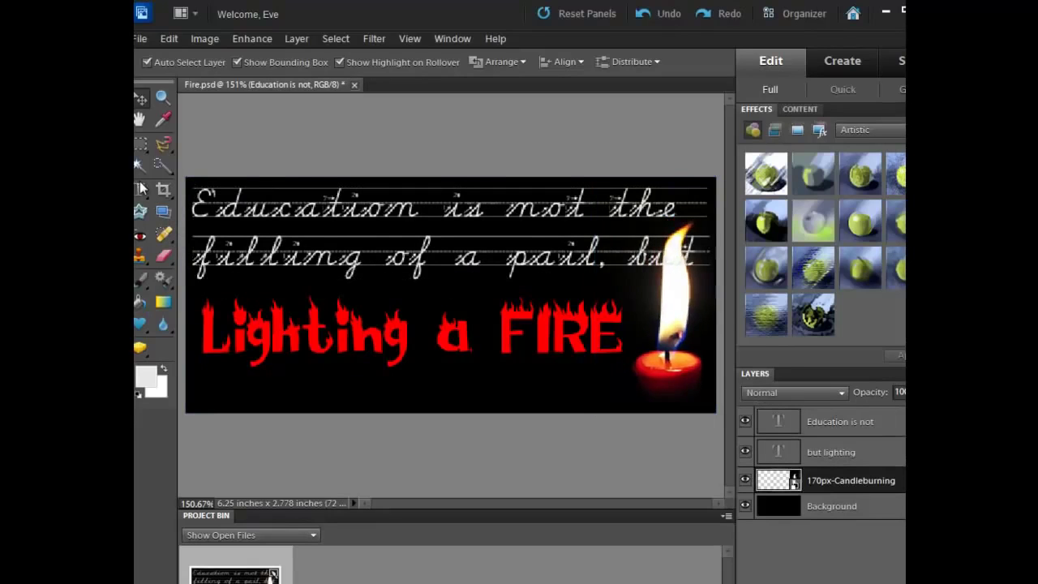
key(Right)
key(Right)
key(Right)
key(Right)
key(Right)
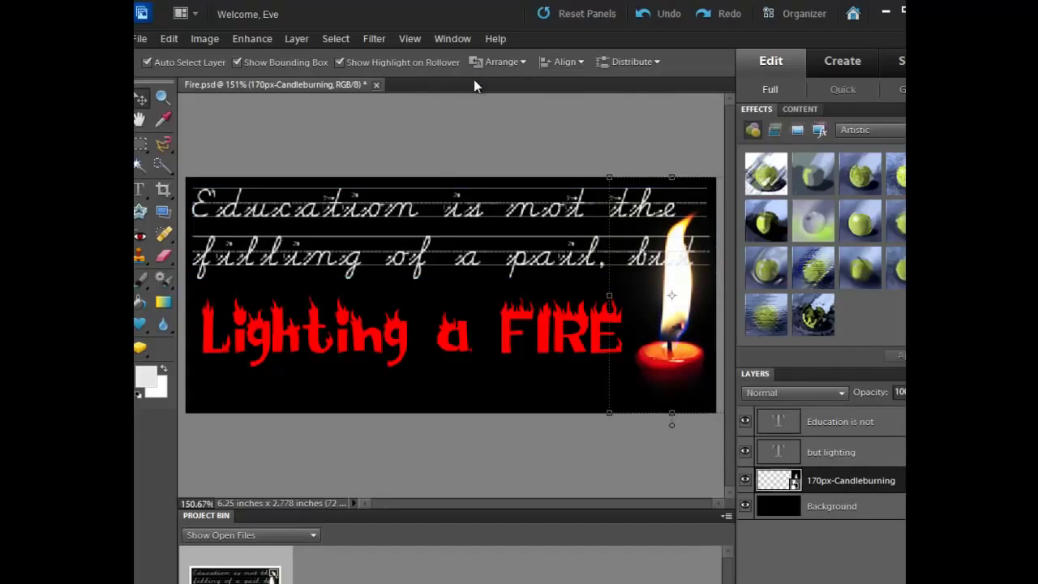
key(ctrl+z)
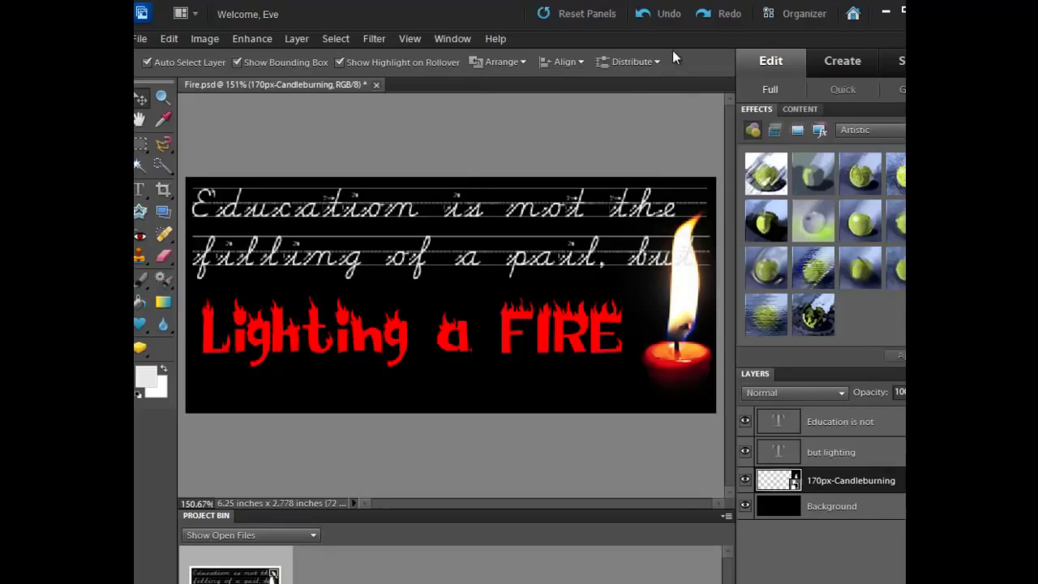
Move 'Lighting a FIRE' up-left and stretch it wider with free transform
drag(409, 328, 403, 312)
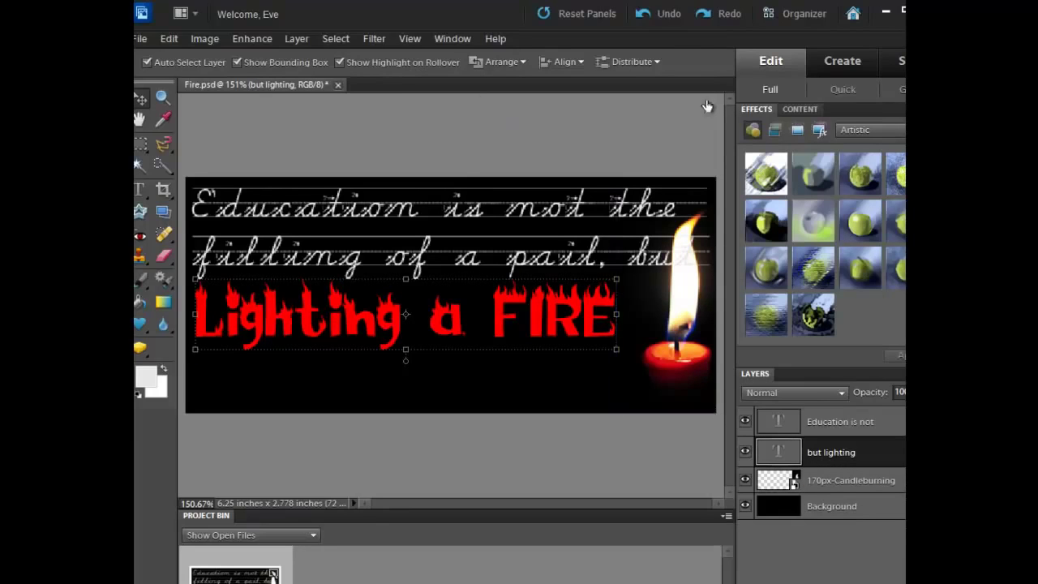
drag(174, 50, 181, 48)
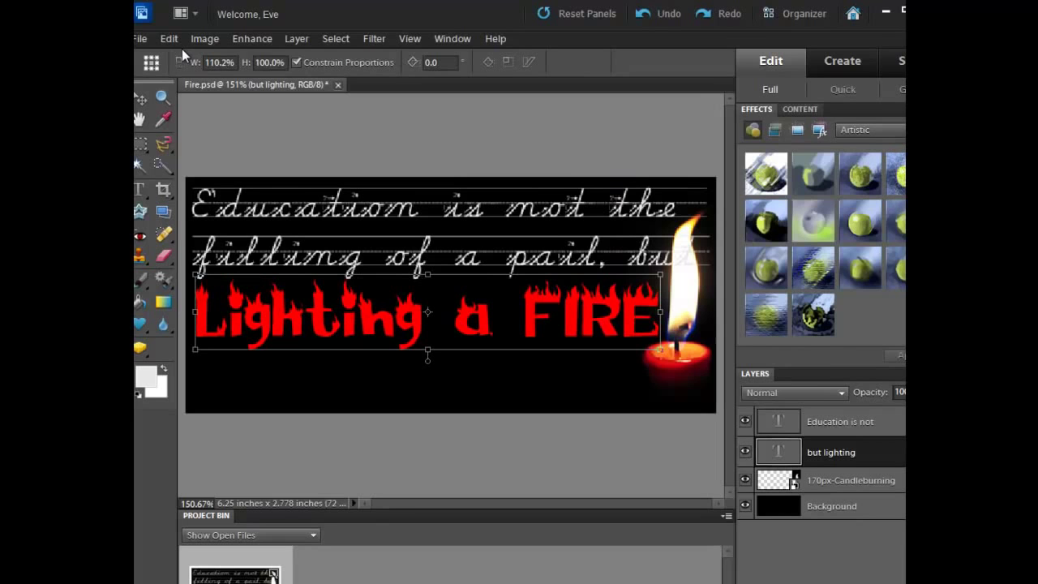
click(297, 62)
key(Return)
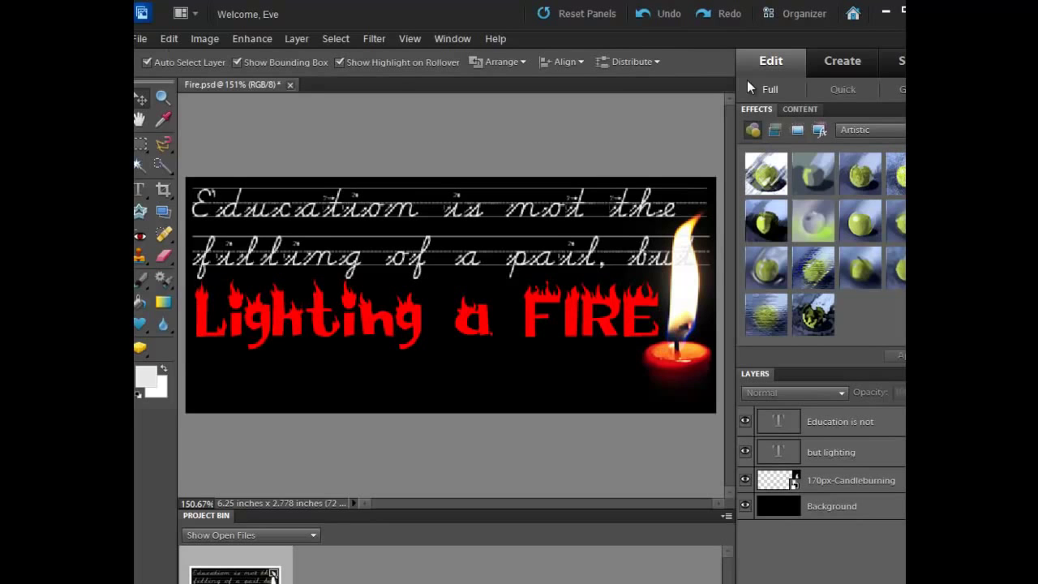
Save the Fire document
key(alt+f)
key(s)
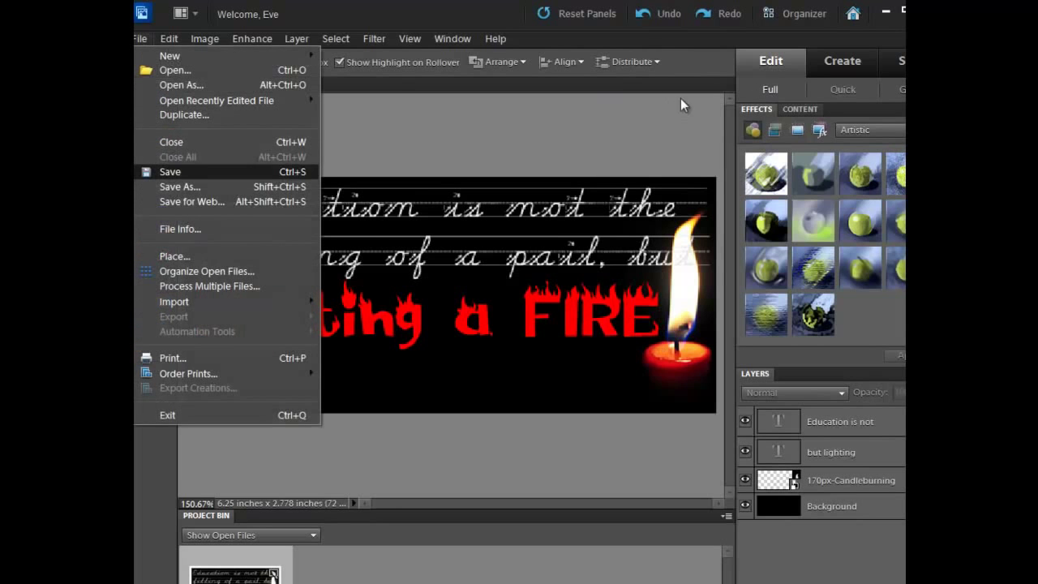
key(Return)
key(Return)
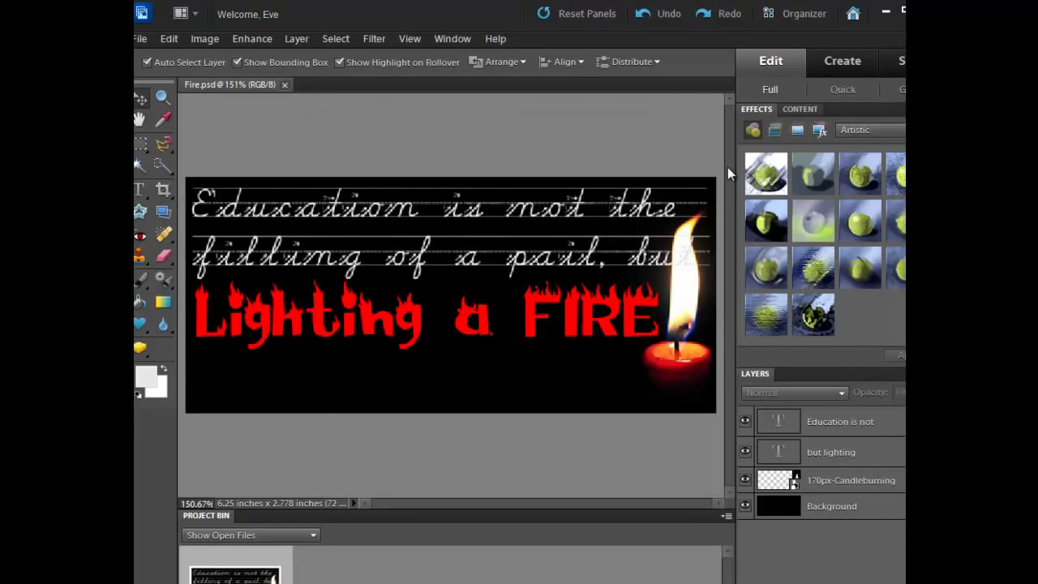
Save for Web as a 450×200 PNG-8, overwriting Fire.png in the images folder
key(alt+f)
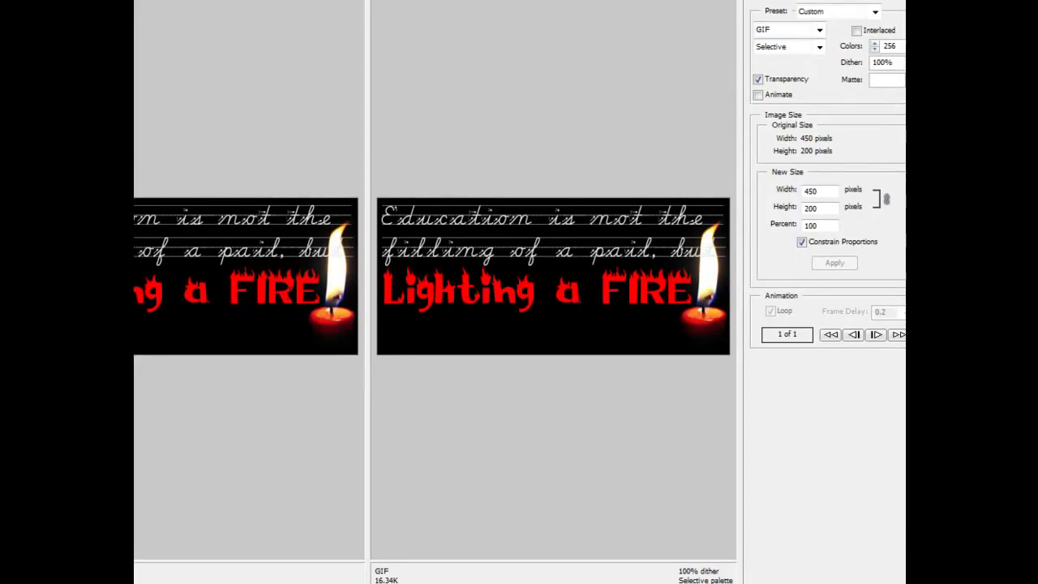
click(789, 29)
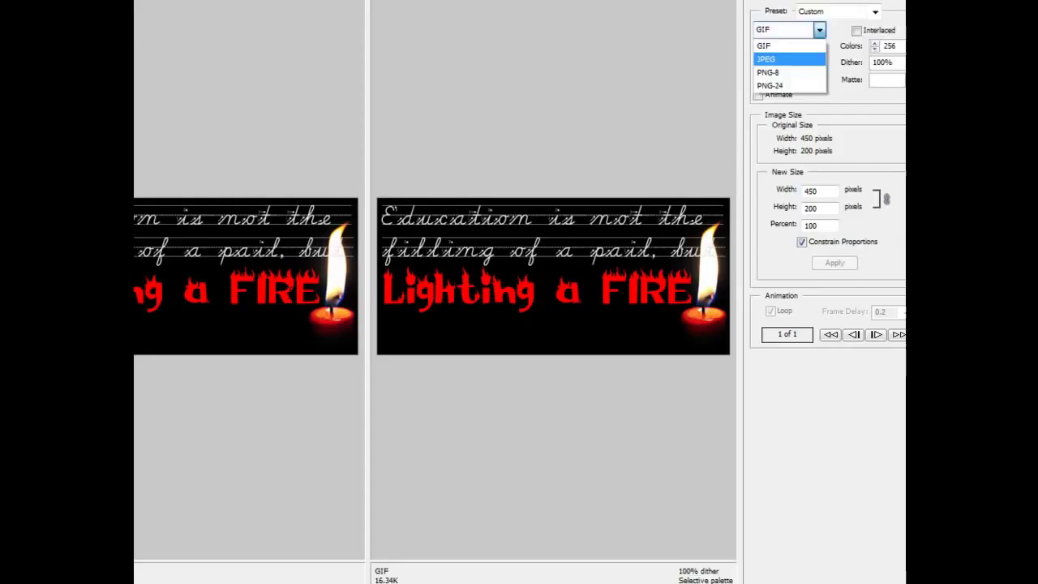
click(779, 57)
click(789, 29)
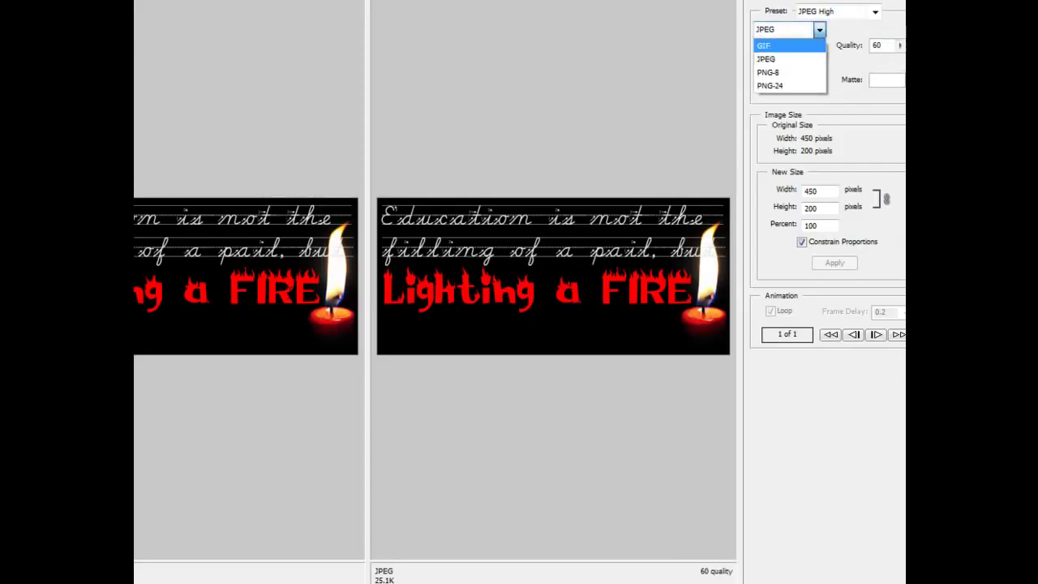
click(779, 71)
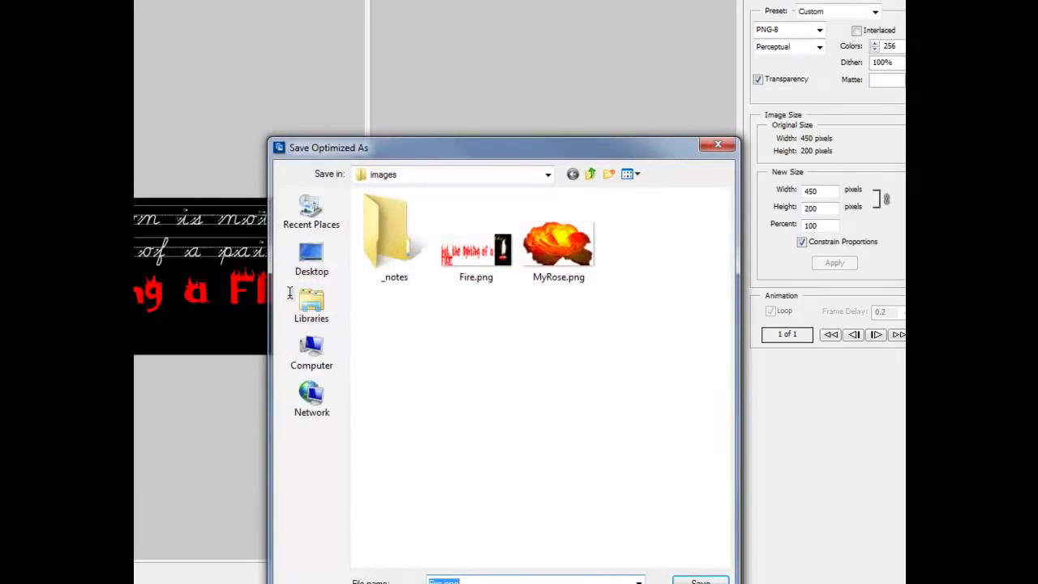
key(Right)
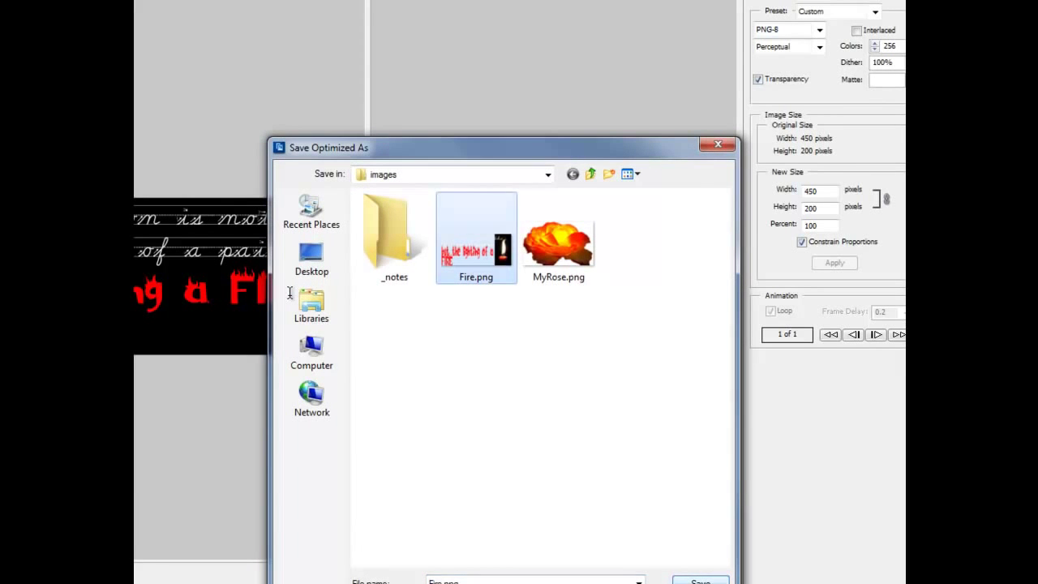
key(Return)
key(Return)
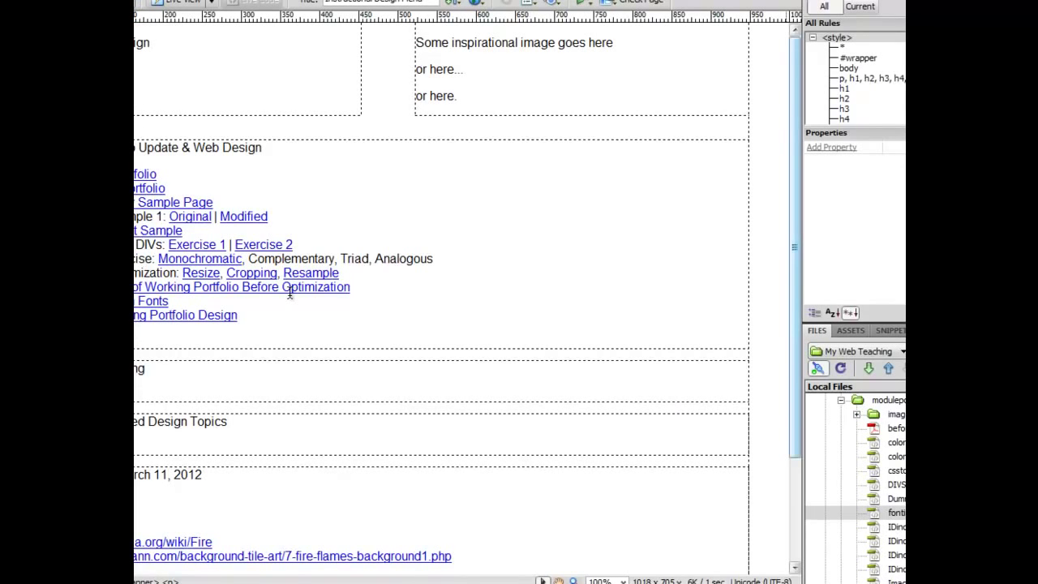
Delete the three placeholder lines from the page's top-right box
key(shift+Up)
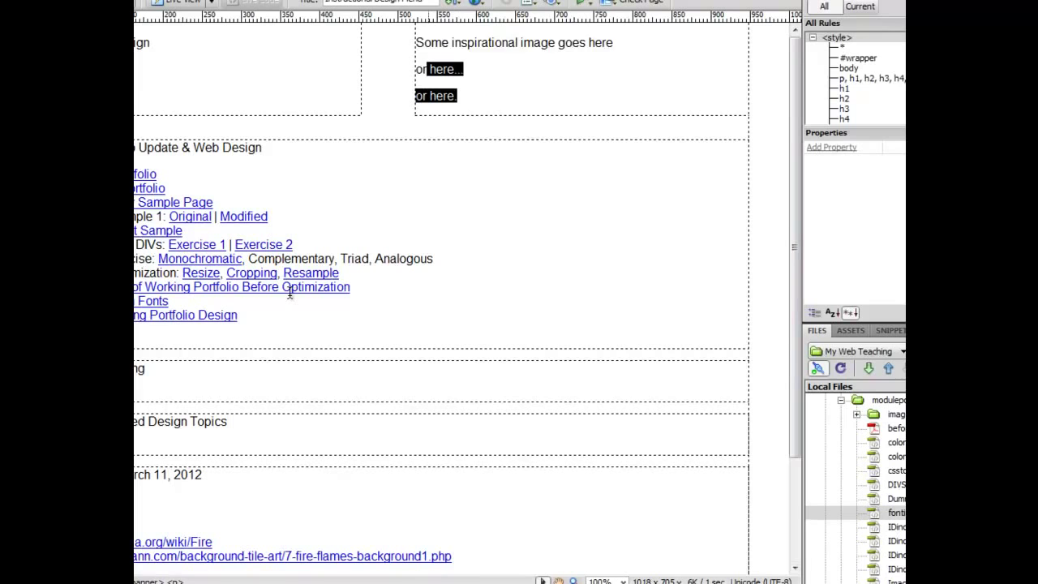
key(shift+Up)
key(shift+Up)
key(Delete)
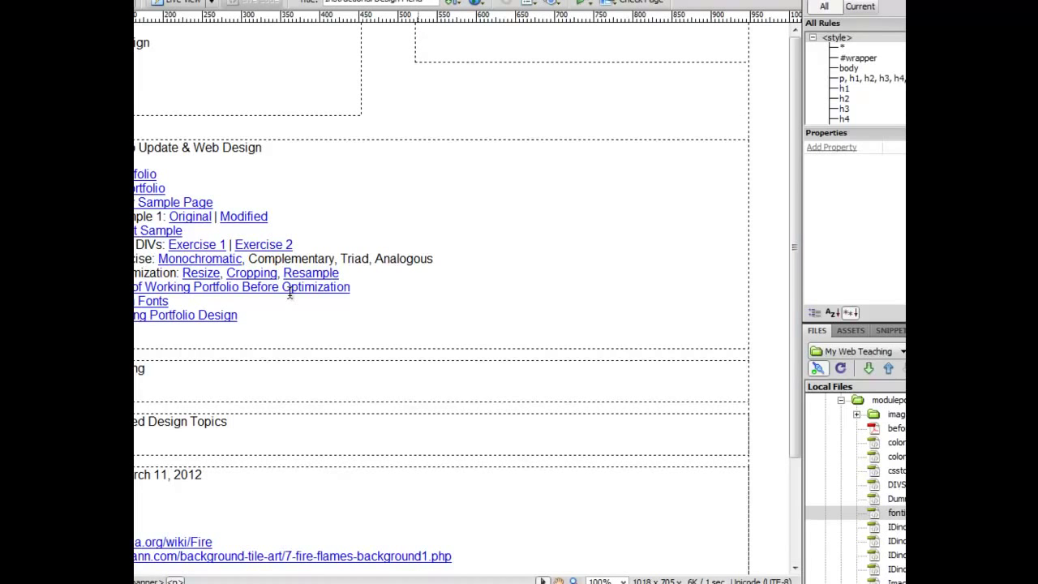
key(ctrl+v)
Insert Fire.png from the images folder via Insert > Image
key(alt+i)
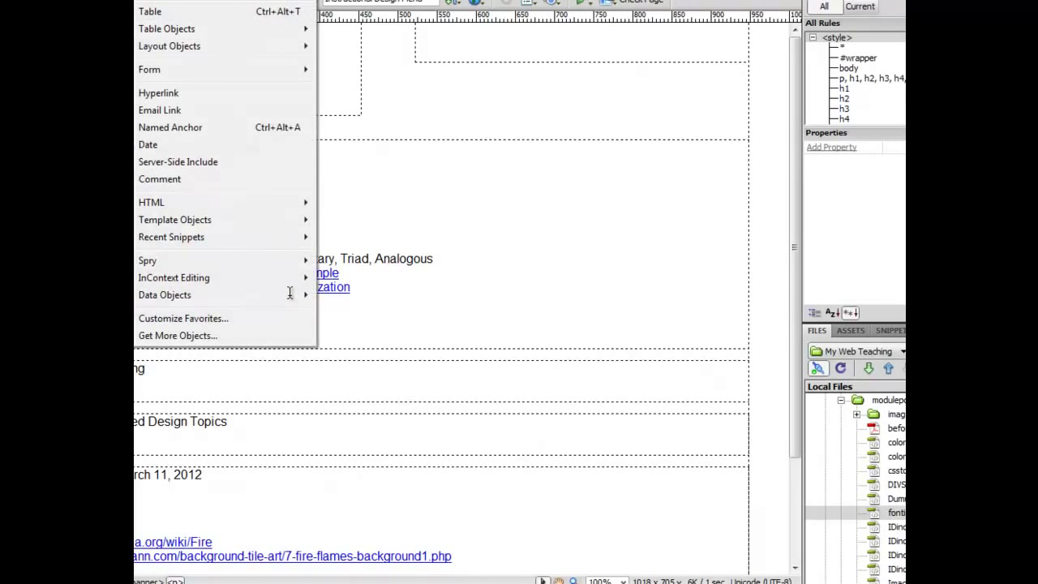
key(i)
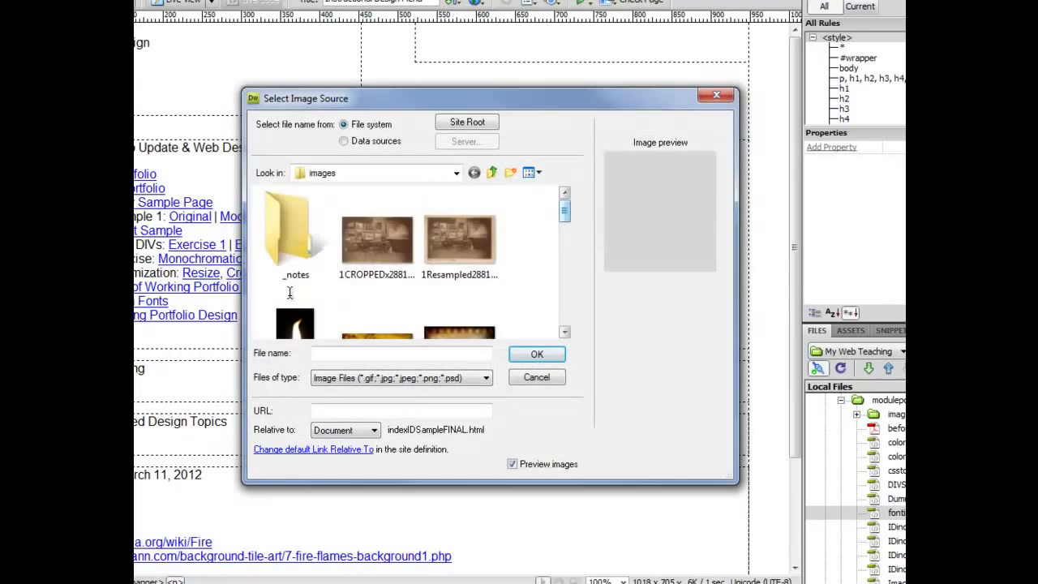
scroll(290, 293, down, 2)
scroll(289, 292, down, 2)
scroll(290, 292, down, 2)
scroll(289, 293, down, 2)
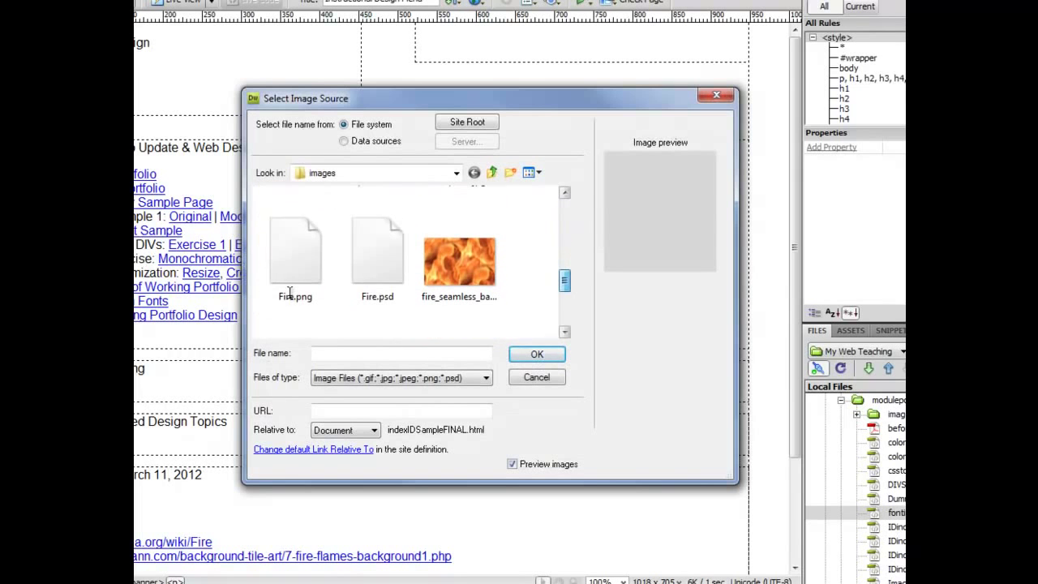
click(289, 293)
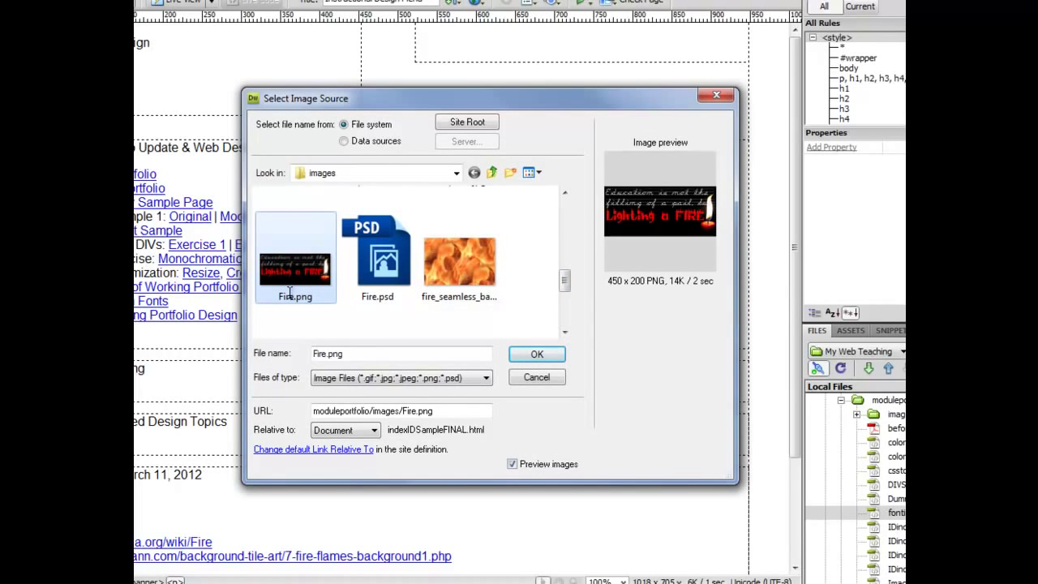
double_click(289, 293)
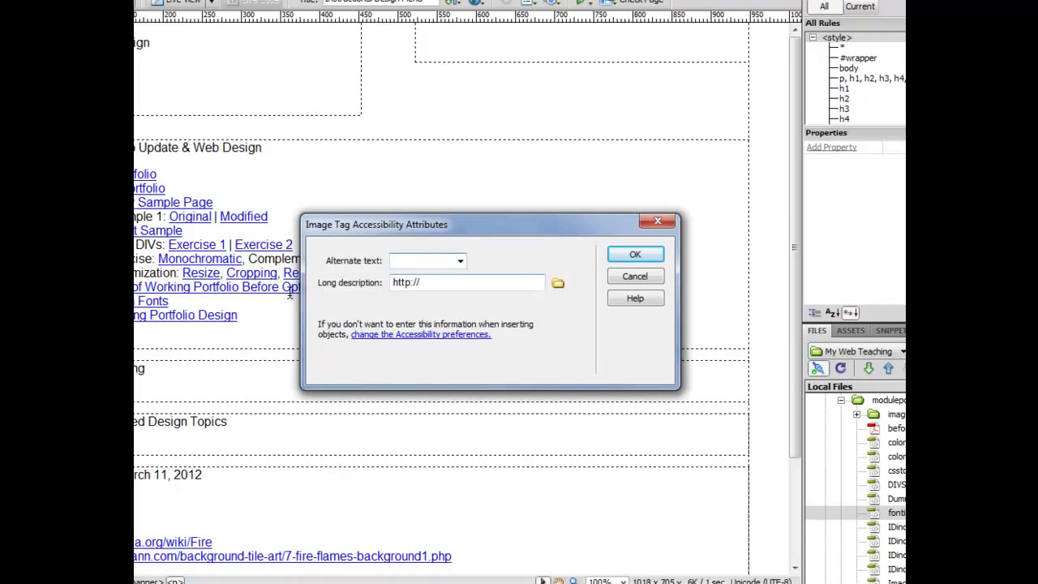
Insert the banner with alternate text 'Education is not filling a bucket' and save the page
text(Education is)
text( not filling)
text( a buck)
text(et)
key(Return)
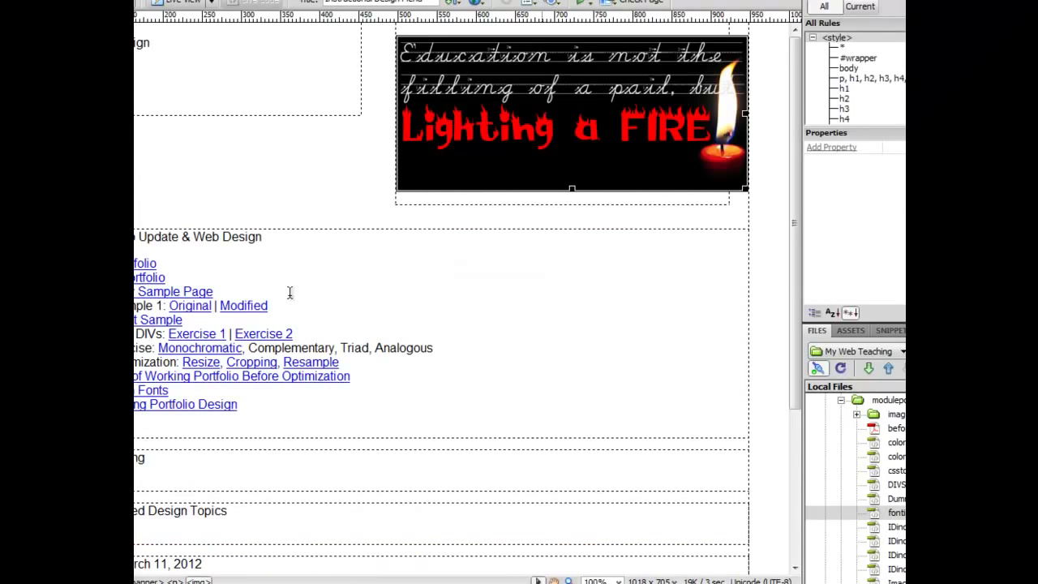
key(ctrl+s)
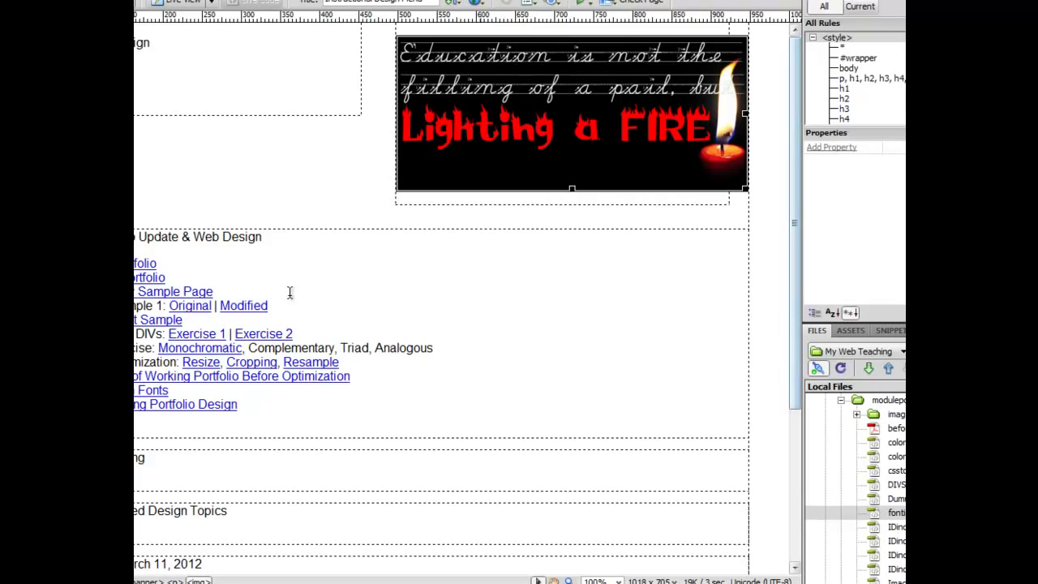
Select the banner image briefly, then return the cursor to the page text
key(Left)
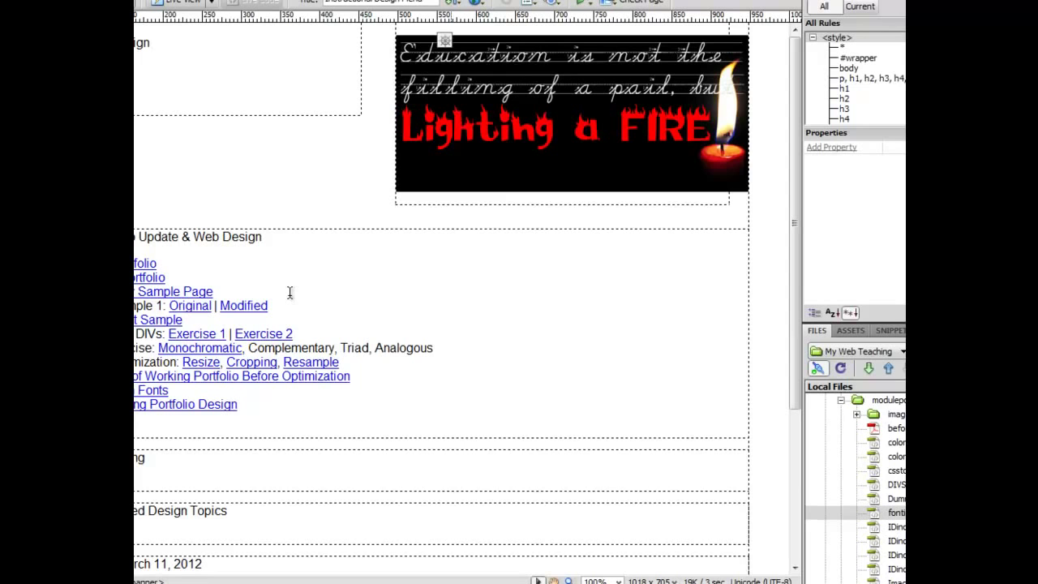
key(shift+Right)
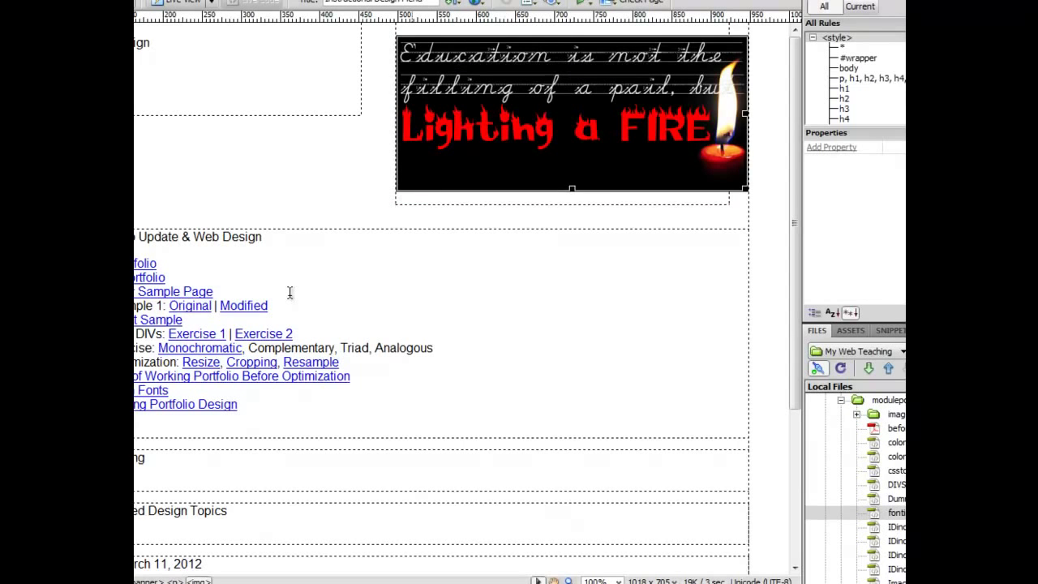
key(Down)
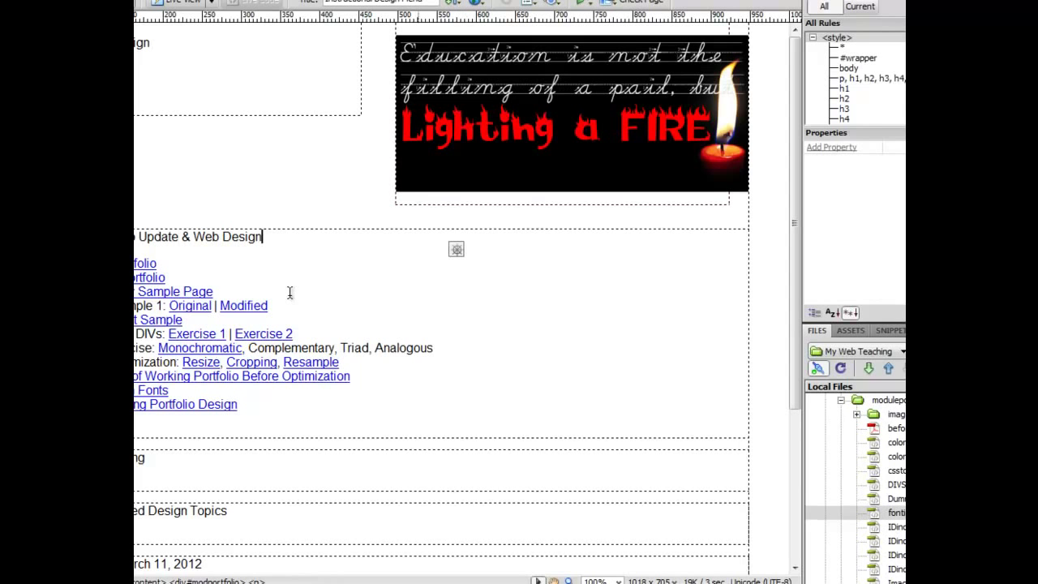
In Page Properties, set the page background color to black (#000)
key(Down)
key(shift+F10)
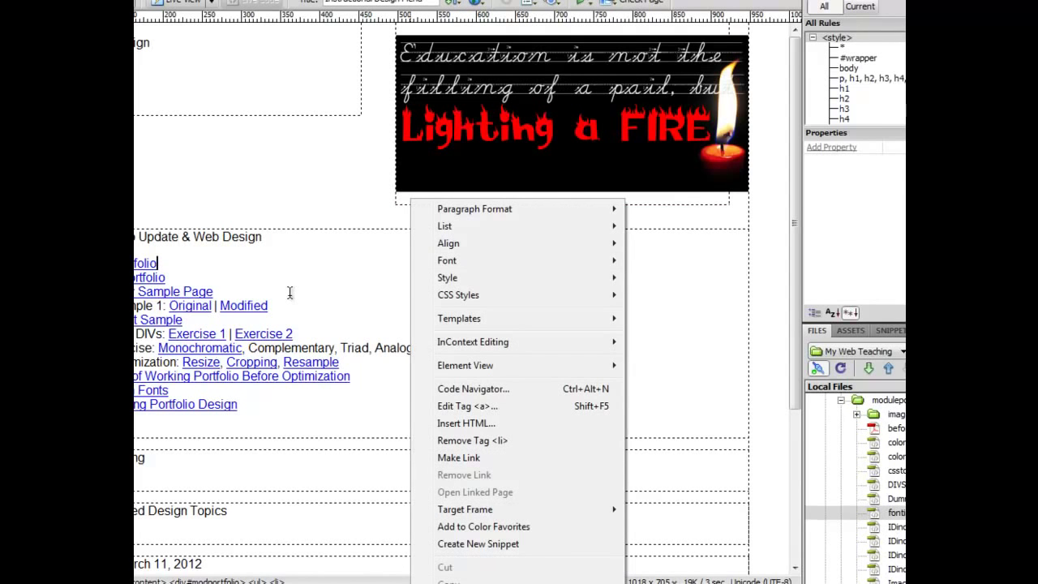
key(Up)
key(Return)
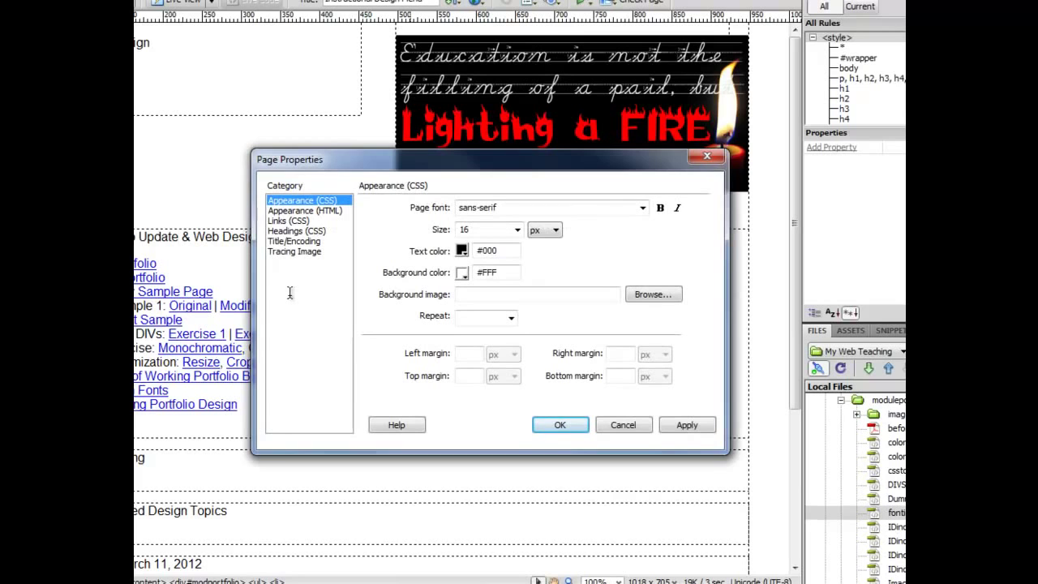
key(space)
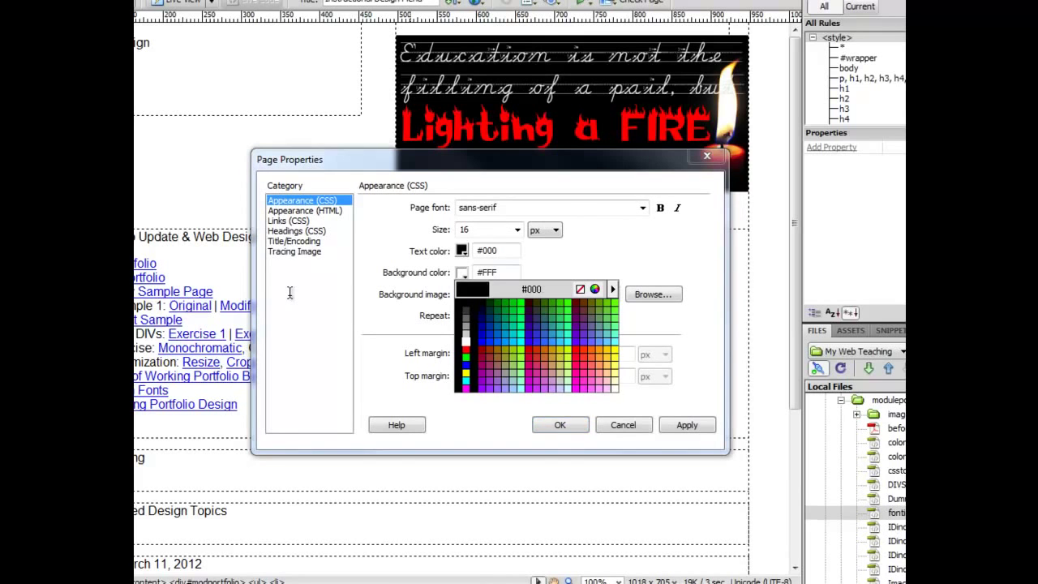
key(Return)
key(space)
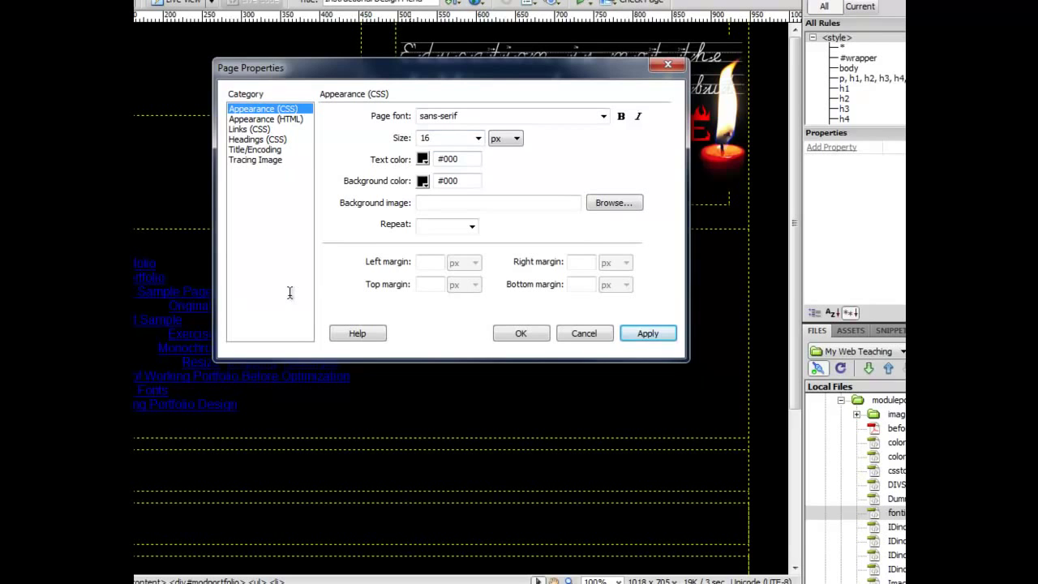
Set the body text color to light gray #CCC and apply the page properties
key(space)
key(Down)
key(Down)
key(Down)
key(Return)
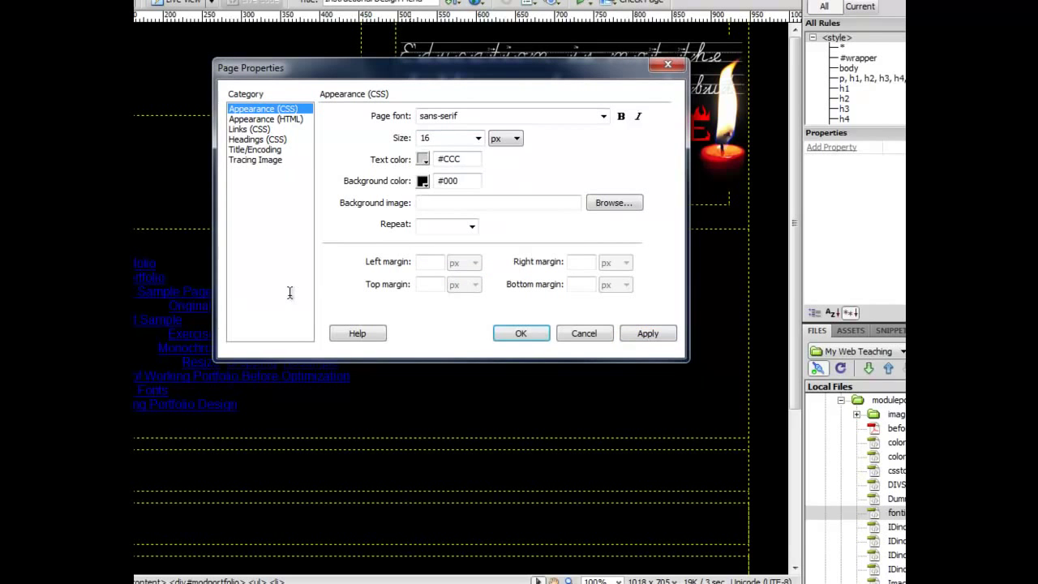
key(Return)
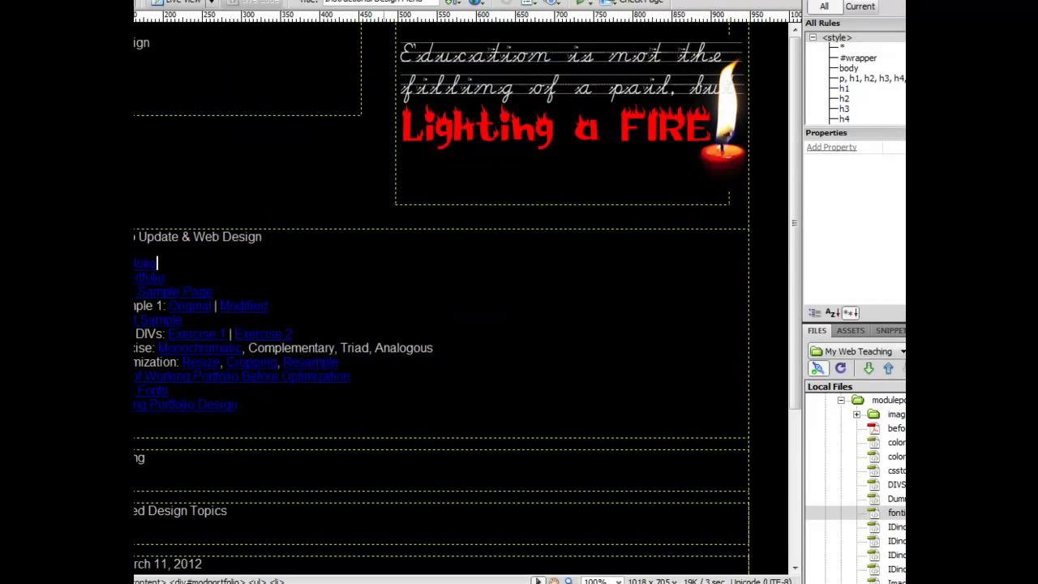
key(shift+F10)
In the Links page properties, set Link and Visited link colors to light gray #CCC
key(Up)
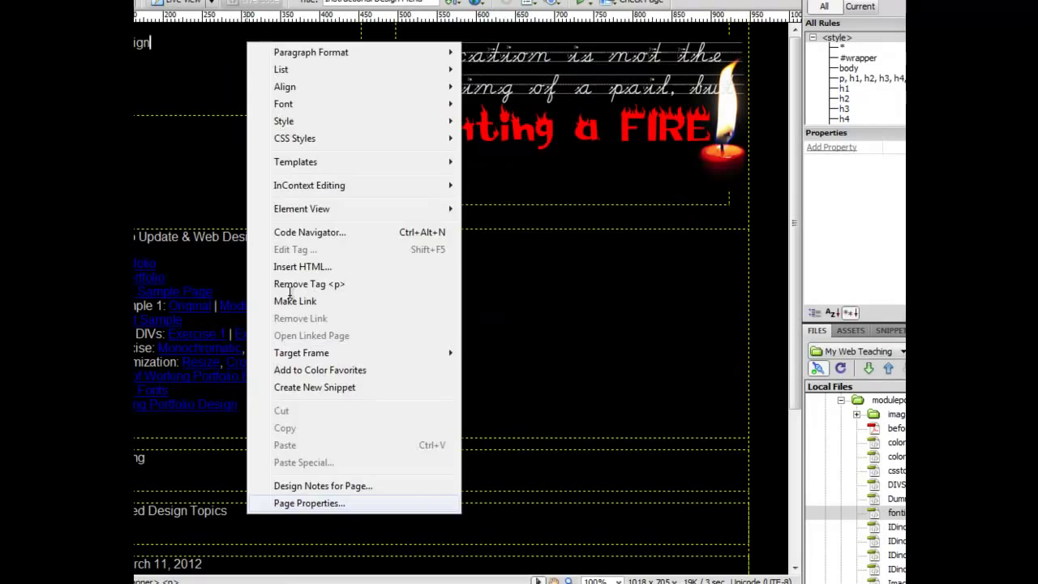
key(Return)
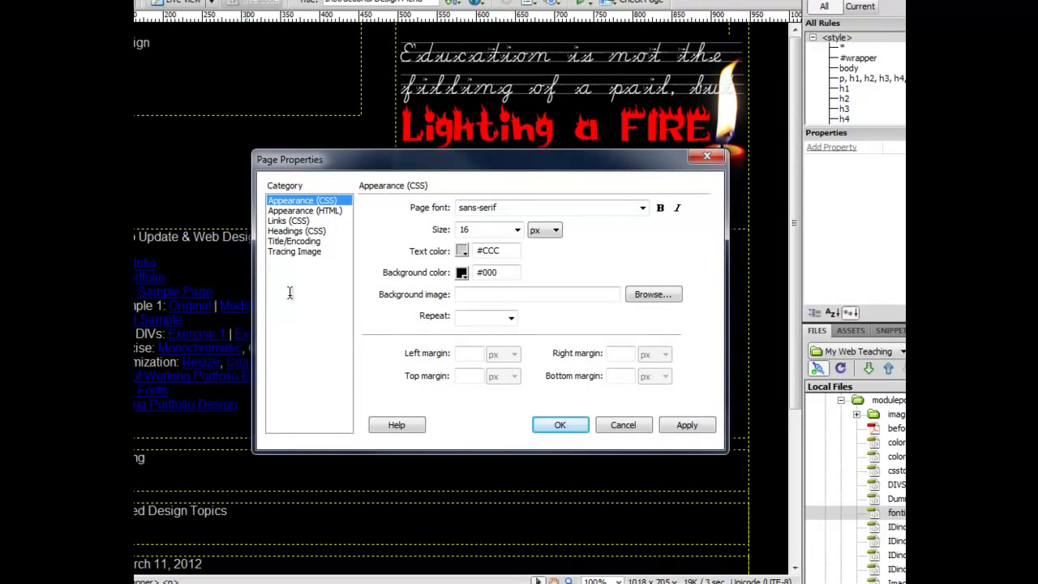
key(Down)
key(Down)
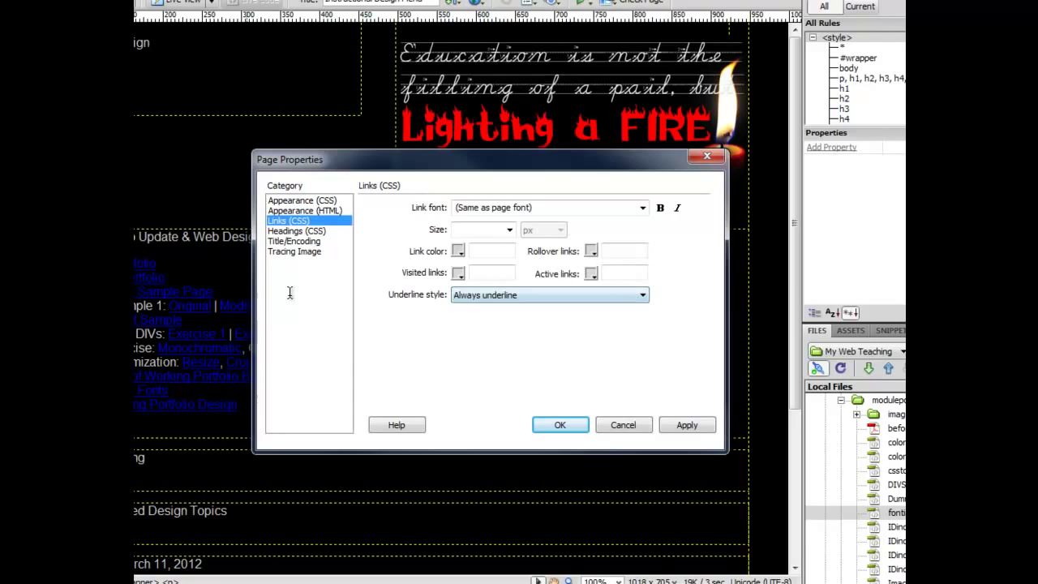
click(458, 250)
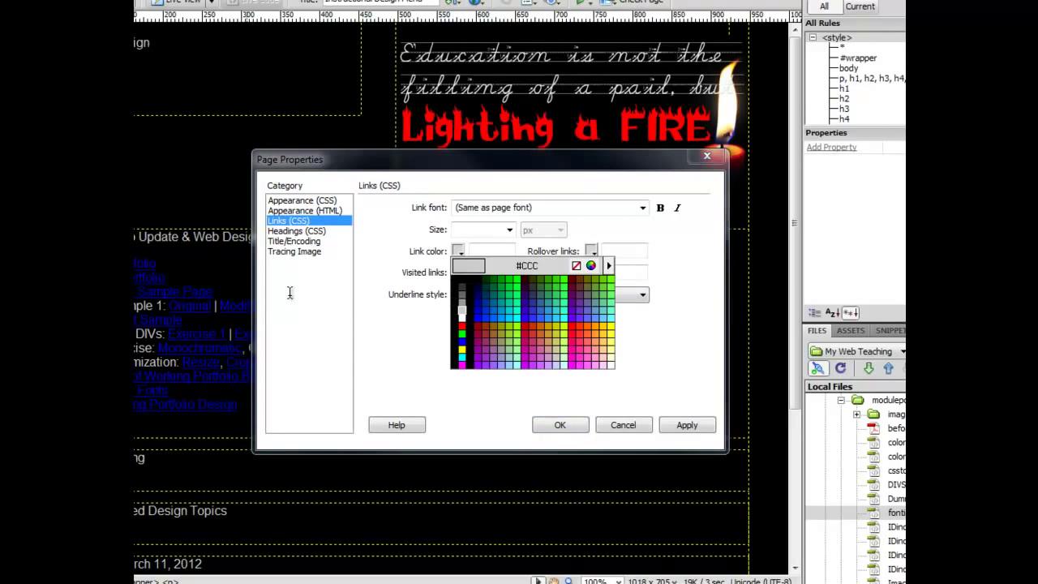
click(462, 310)
click(458, 274)
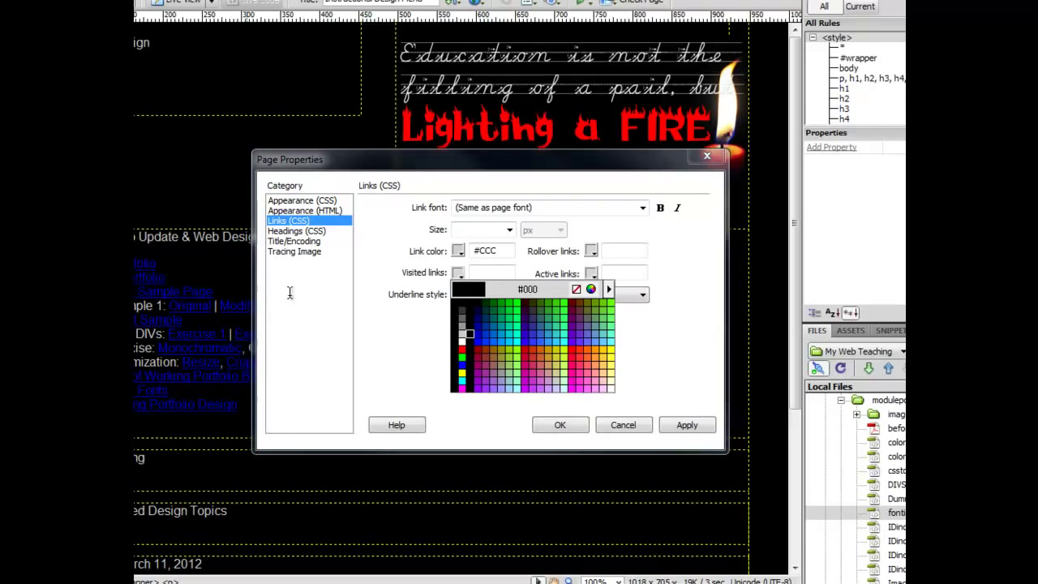
click(461, 333)
Set Rollover and Active link colors to #CCC and apply the link settings
click(592, 250)
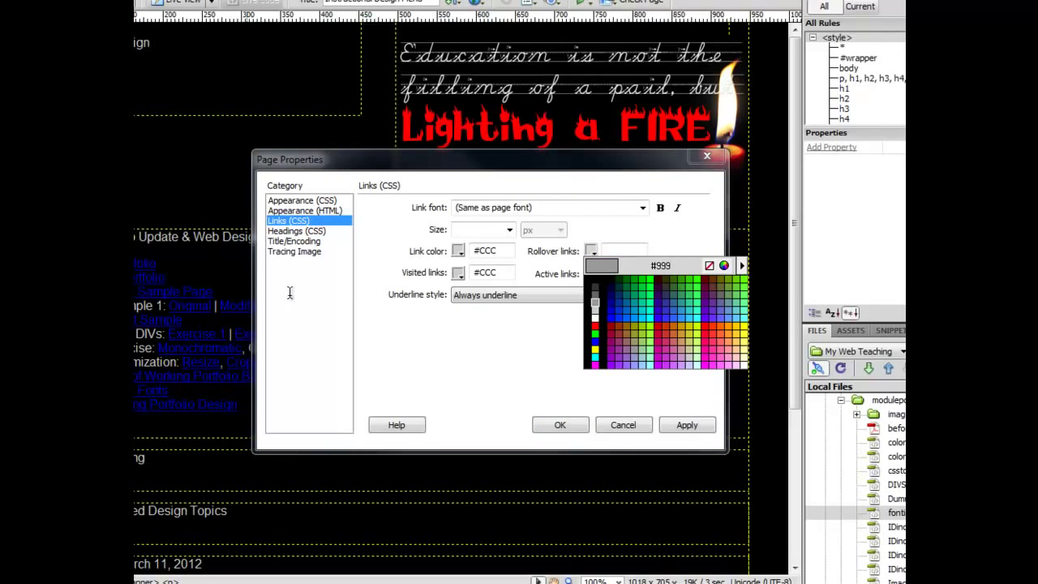
click(596, 311)
click(591, 273)
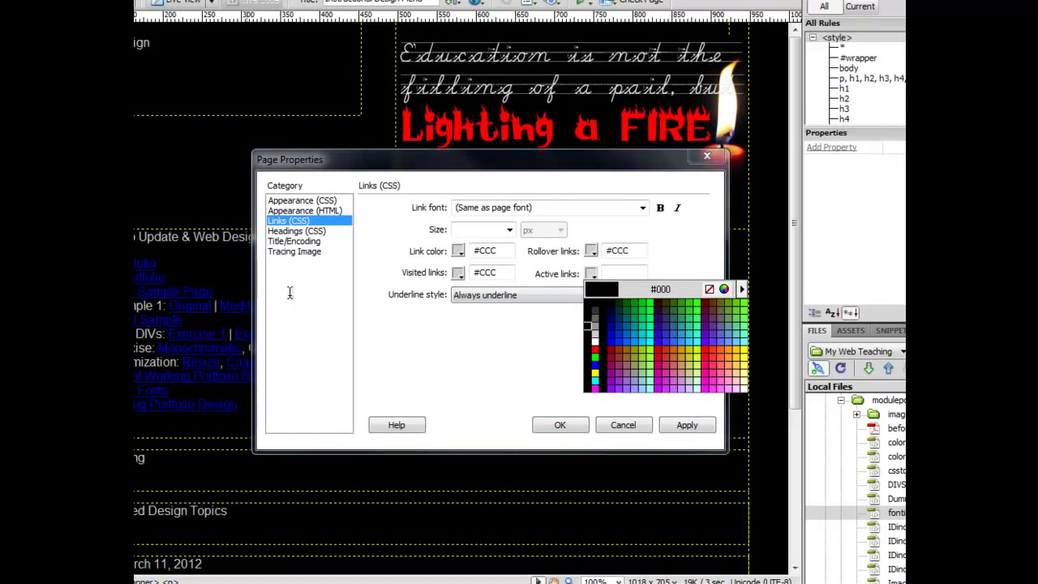
key(Return)
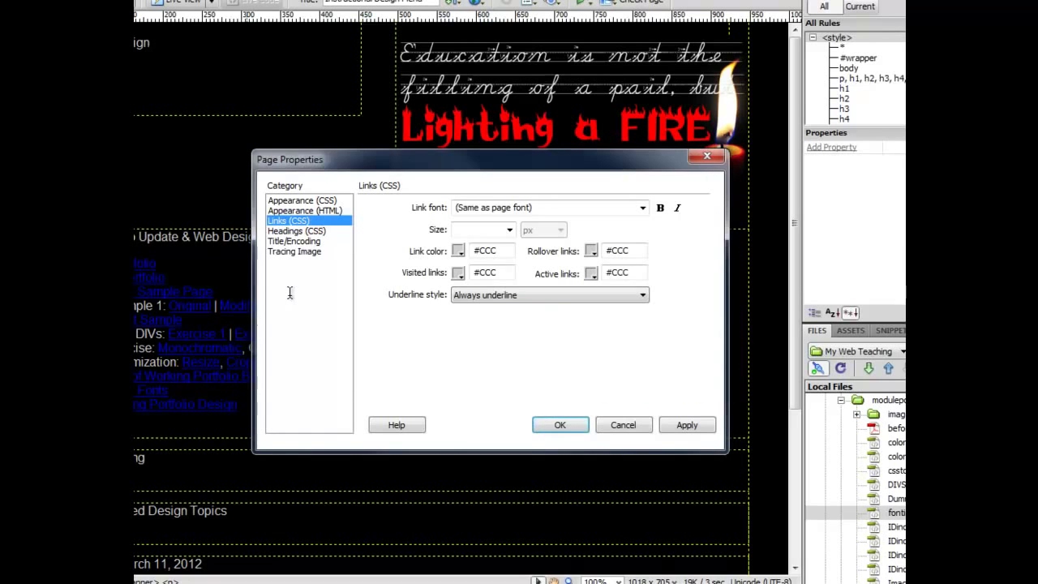
key(Return)
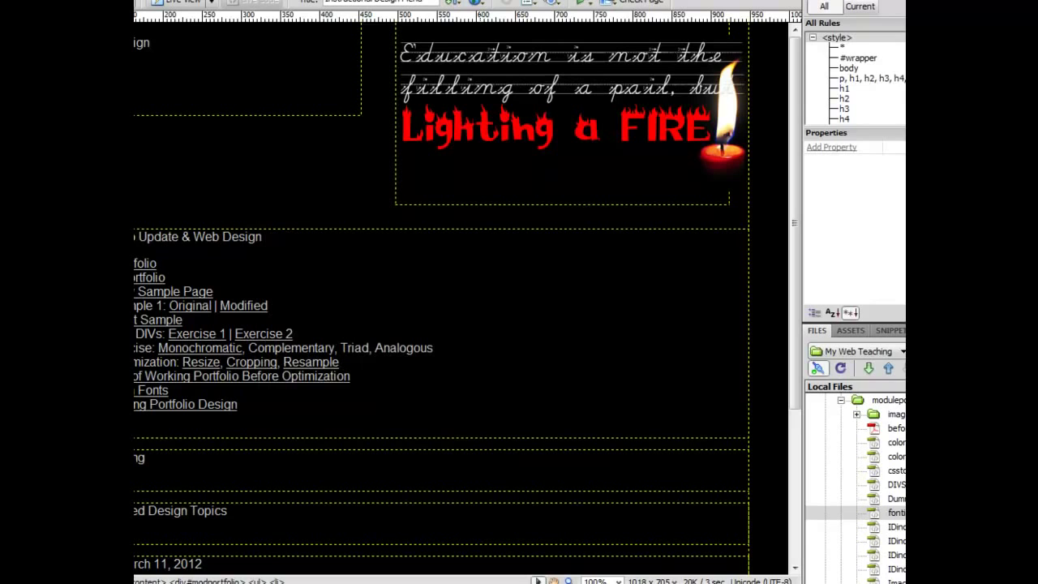